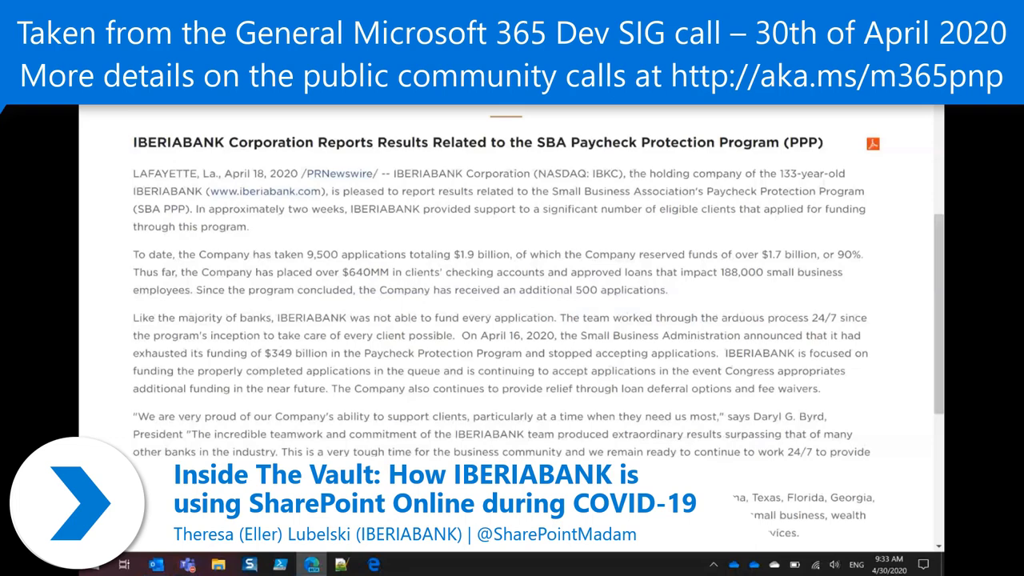
# - Look through the Coronavirus site's home page and the links grouped under SBA 7a CARES
pyautogui.hotkey('ctrl', 'w')
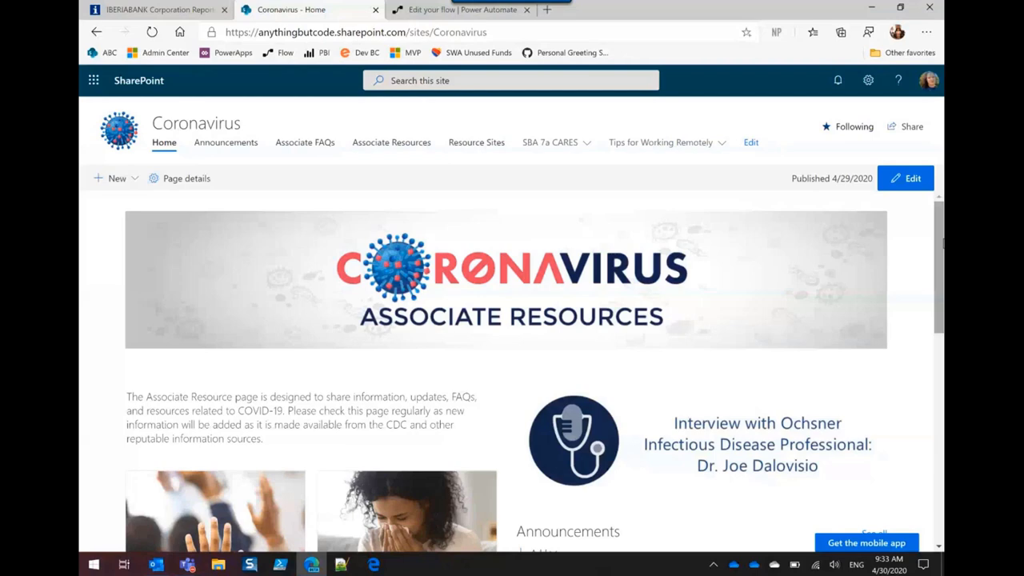
pyautogui.moveTo(935, 226); pyautogui.dragTo(933, 255)
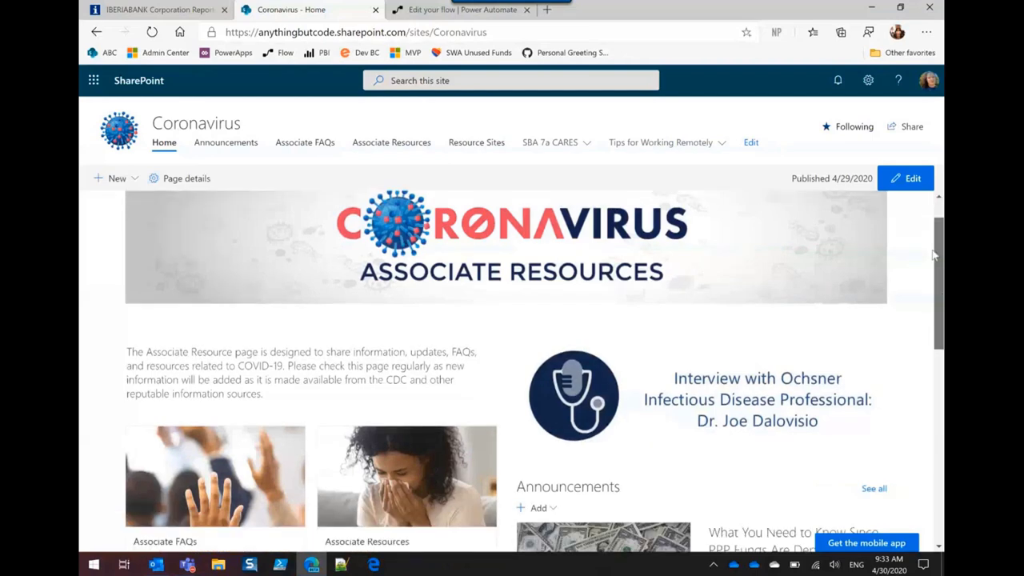
pyautogui.moveTo(933, 254); pyautogui.dragTo(932, 309)
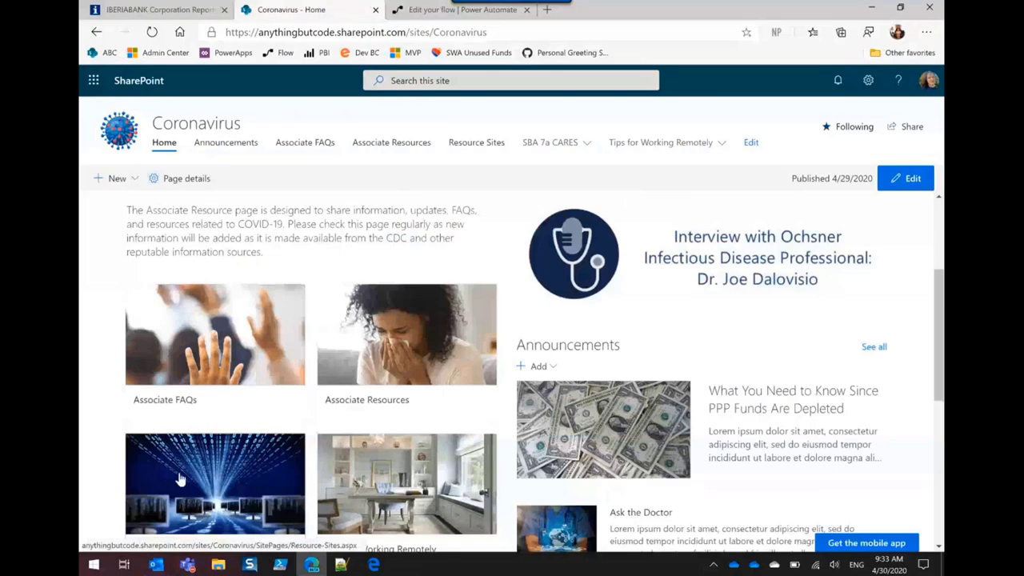
pyautogui.scroll(-2, 815, 344)
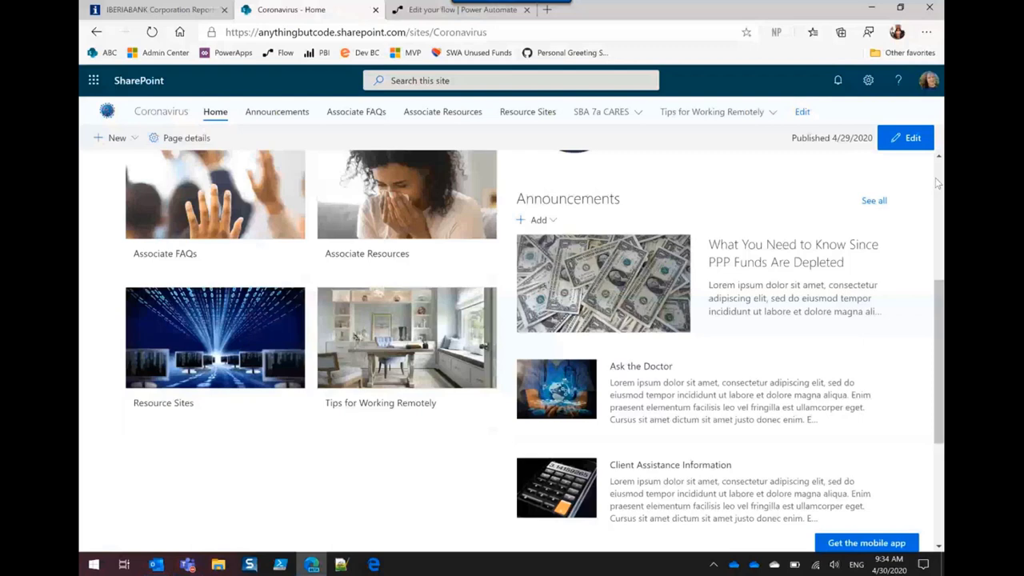
pyautogui.scroll(10, 937, 184)
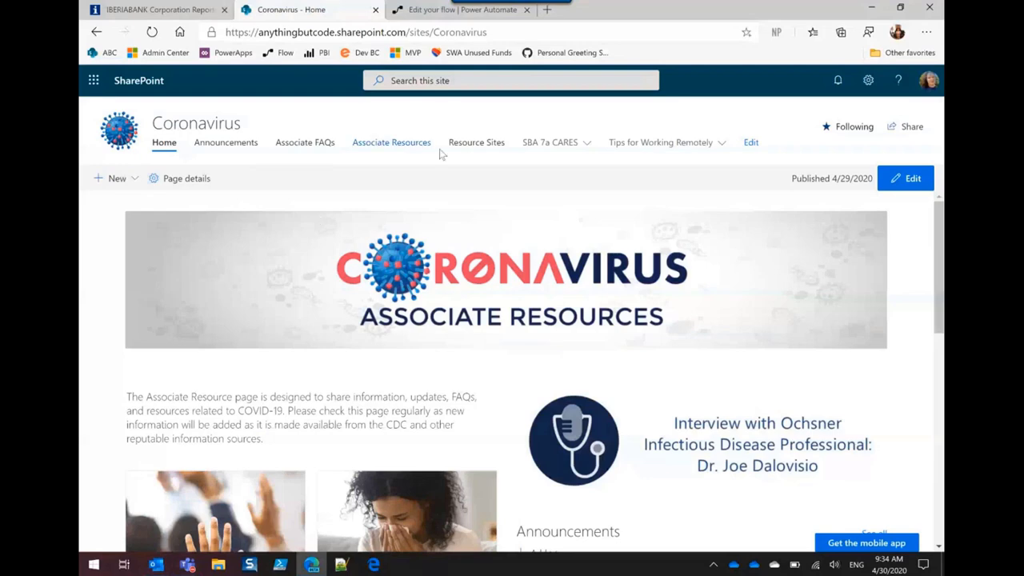
pyautogui.click(560, 141)
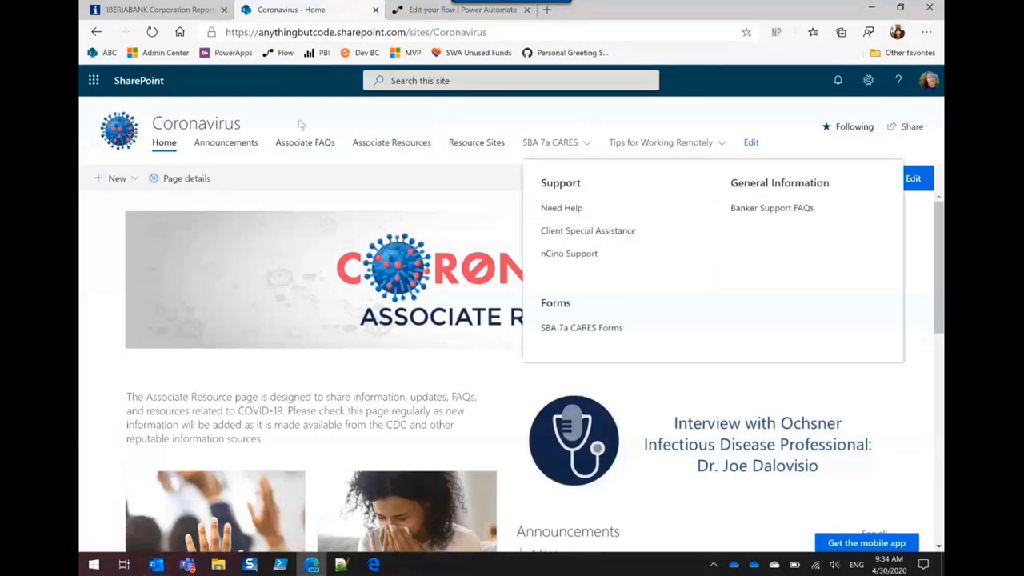
pyautogui.click(240, 156)
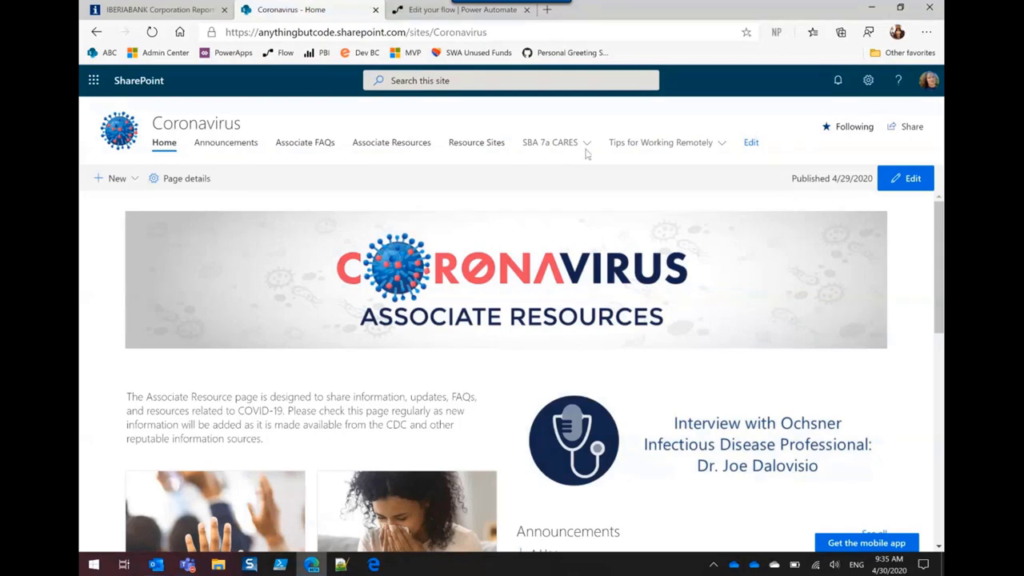
# - Open the SBA 7a CARES Need Help page and review its categorized documents and expert contact topics
pyautogui.click(588, 147)
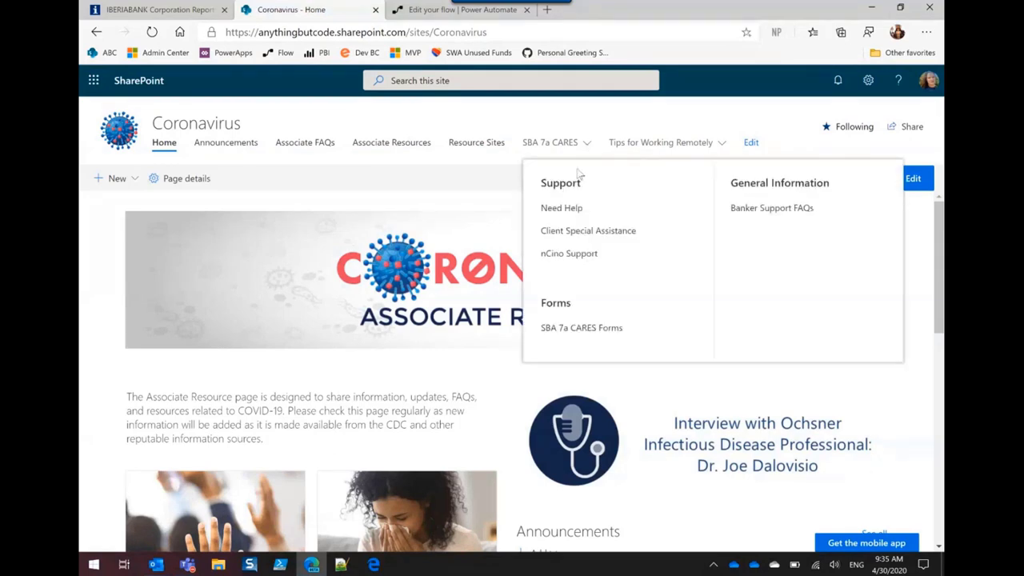
pyautogui.click(563, 209)
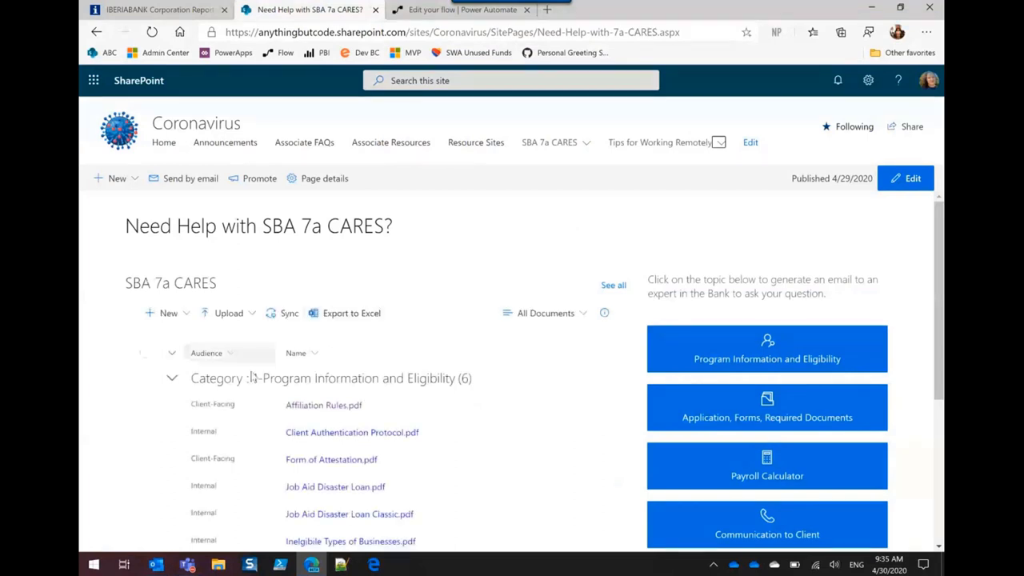
pyautogui.scroll(-3, 941, 429)
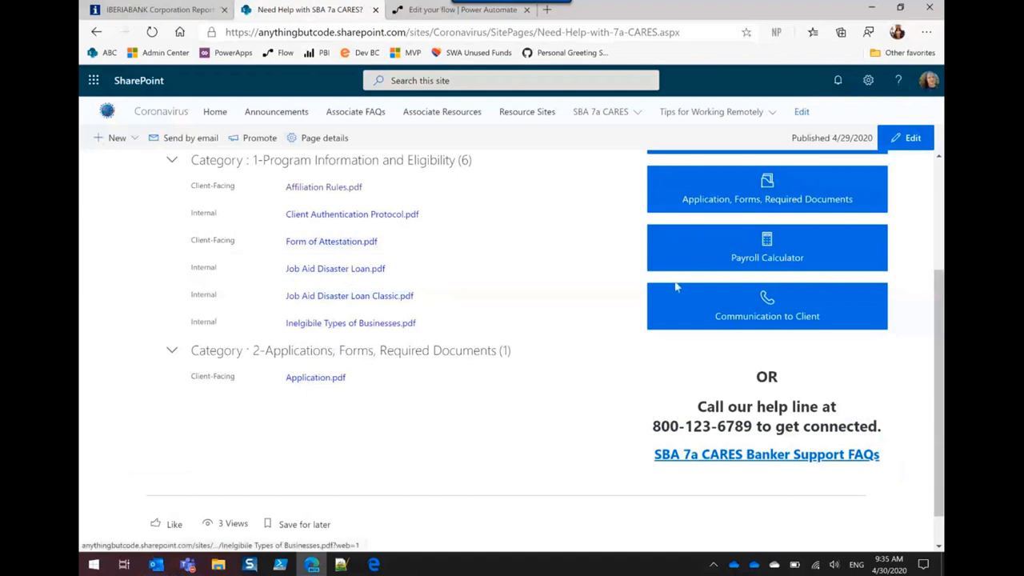
pyautogui.scroll(1, 941, 163)
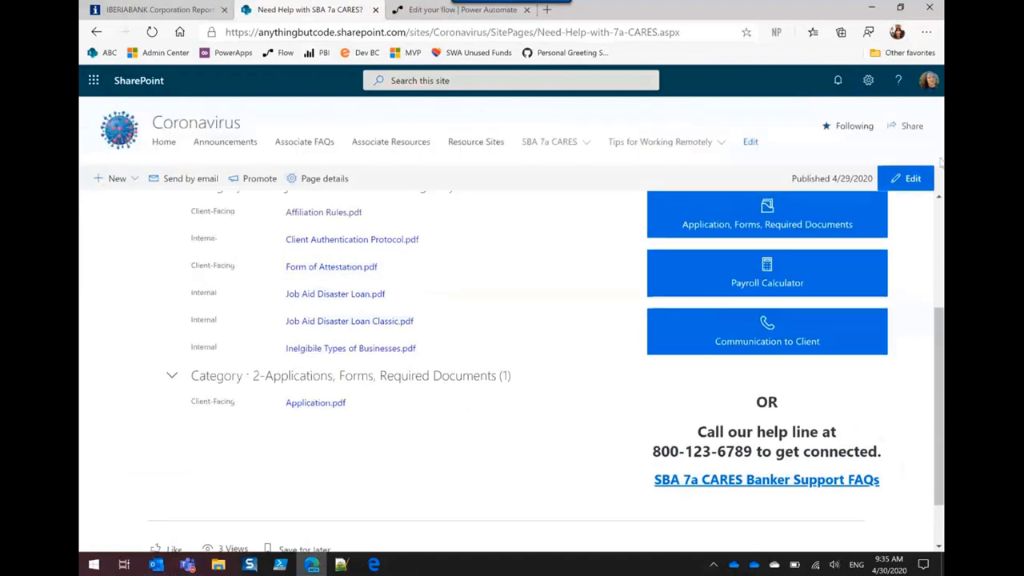
pyautogui.click(937, 199)
pyautogui.click(937, 199)
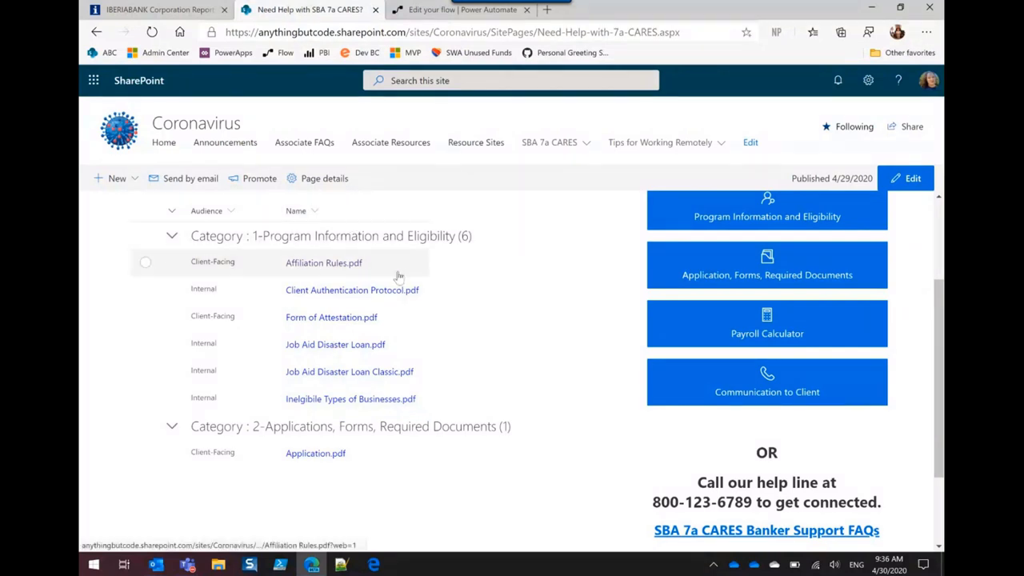
# - Open the SBA 7a CARES Forms library and inspect the Name column's JSON formatting, then cancel without saving
pyautogui.click(313, 209)
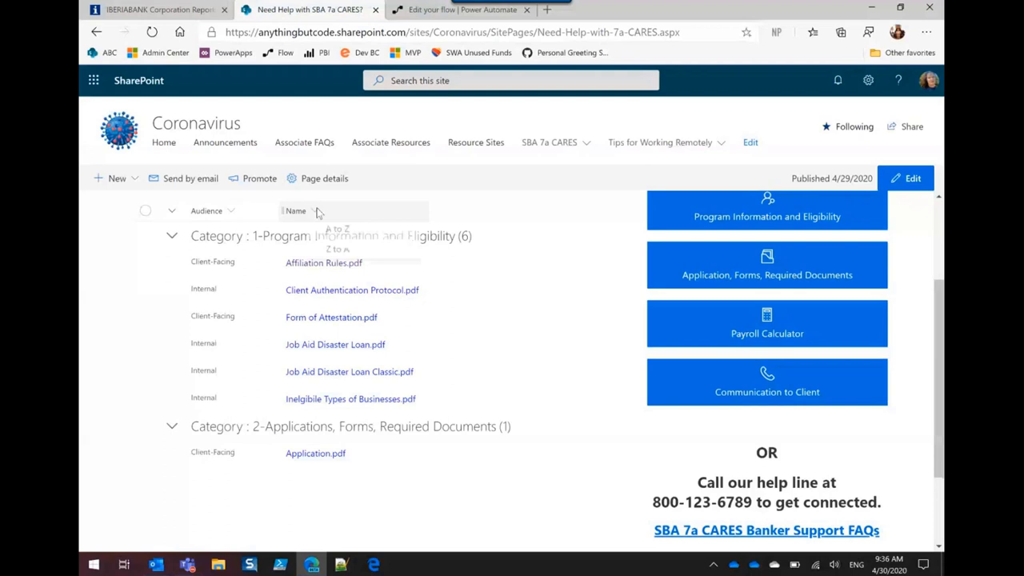
pyautogui.click(549, 142)
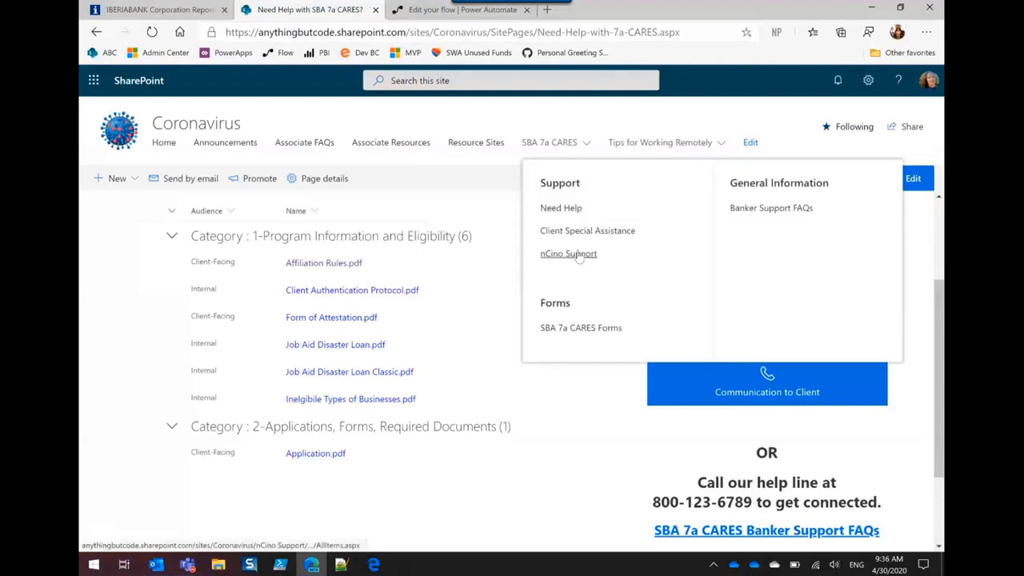
pyautogui.click(578, 330)
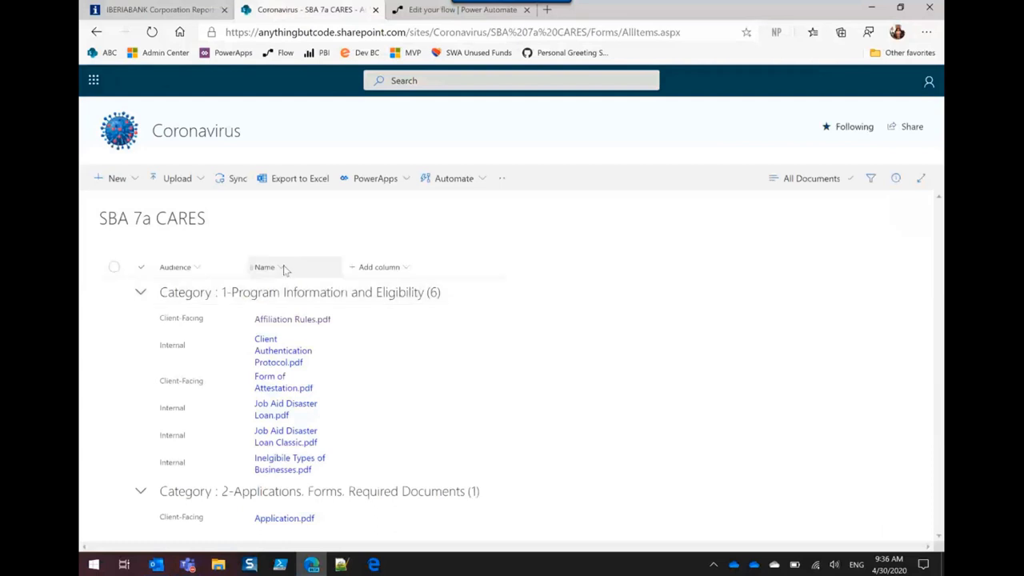
pyautogui.click(284, 270)
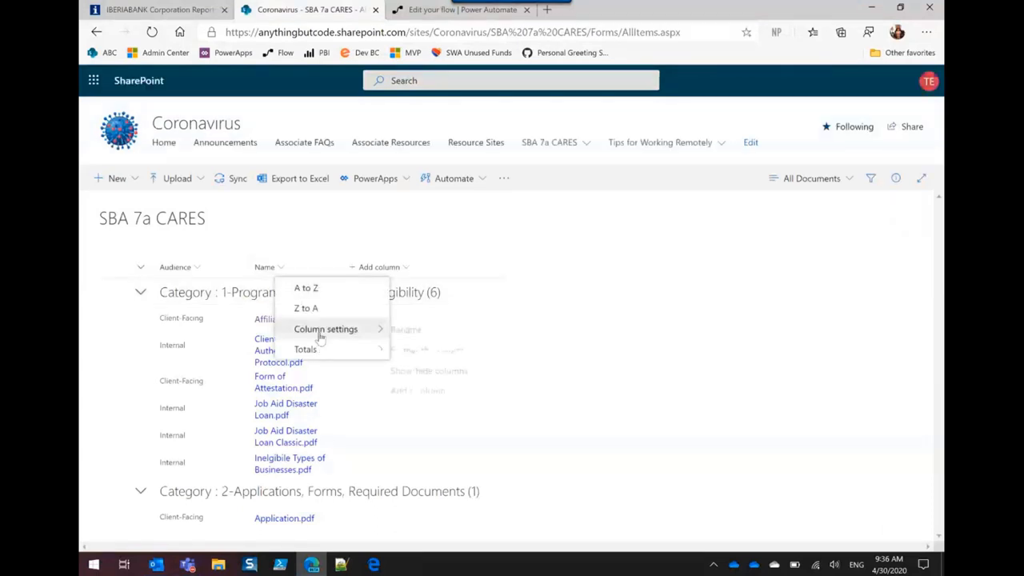
pyautogui.click(430, 349)
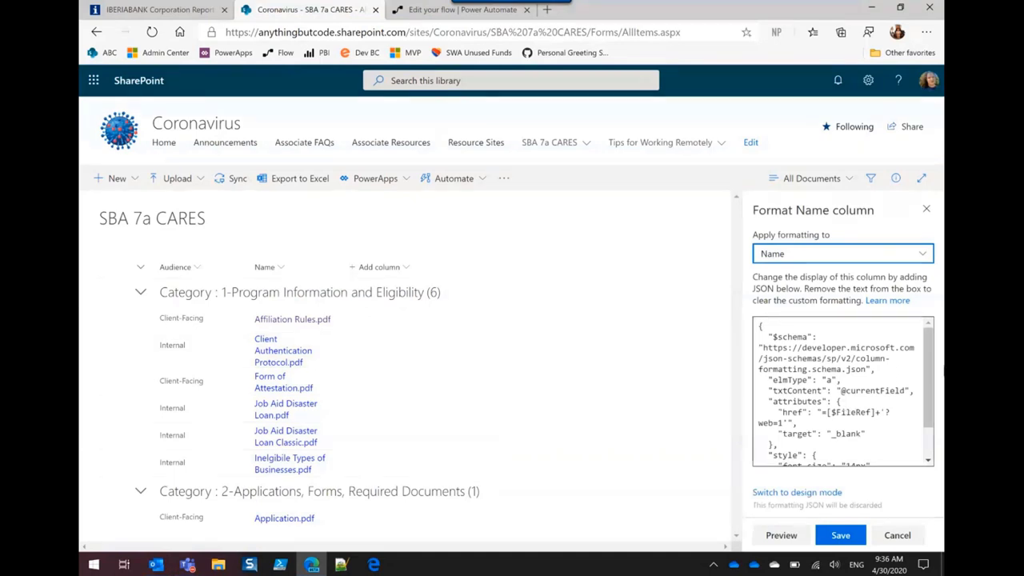
pyautogui.moveTo(928, 376); pyautogui.dragTo(928, 408)
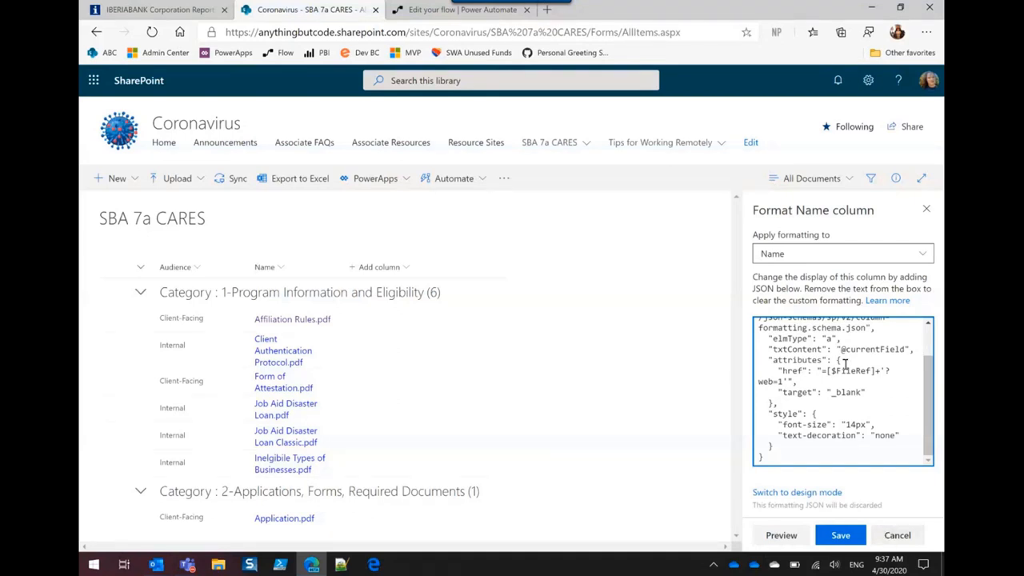
pyautogui.click(898, 535)
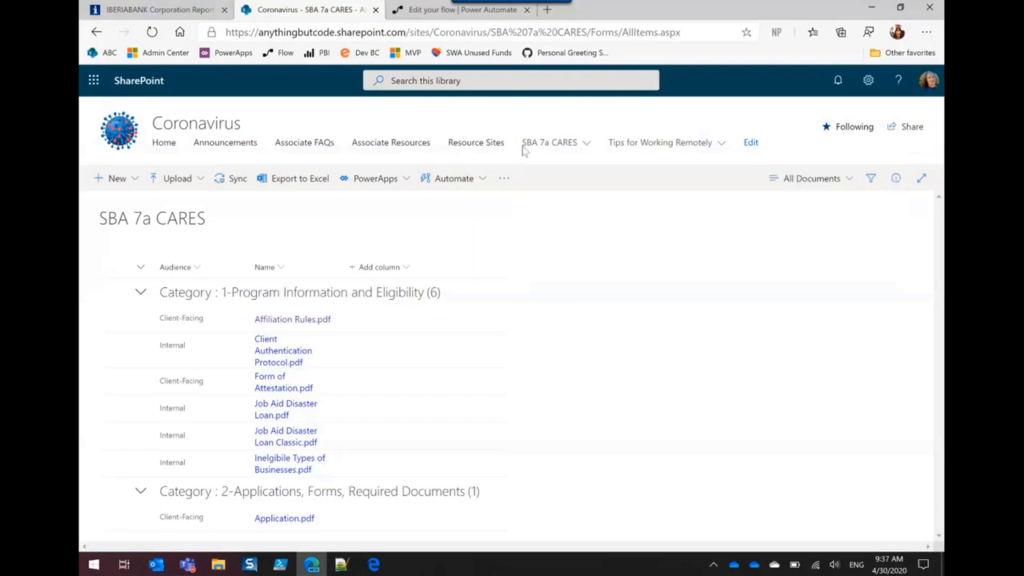
# - Return to the Need Help page through the SBA 7a CARES support links
pyautogui.moveTo(515, 158)
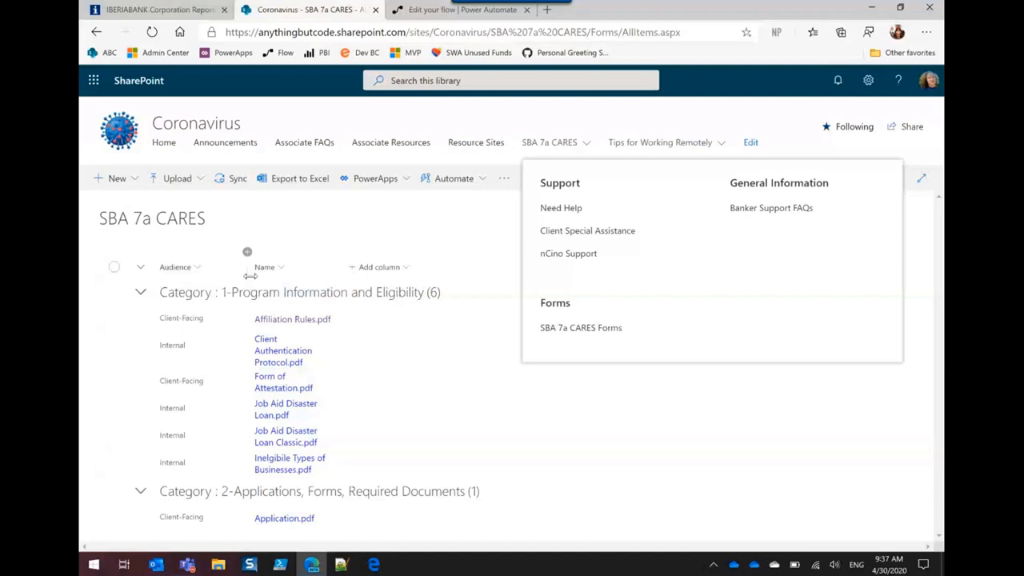
pyautogui.click(611, 457)
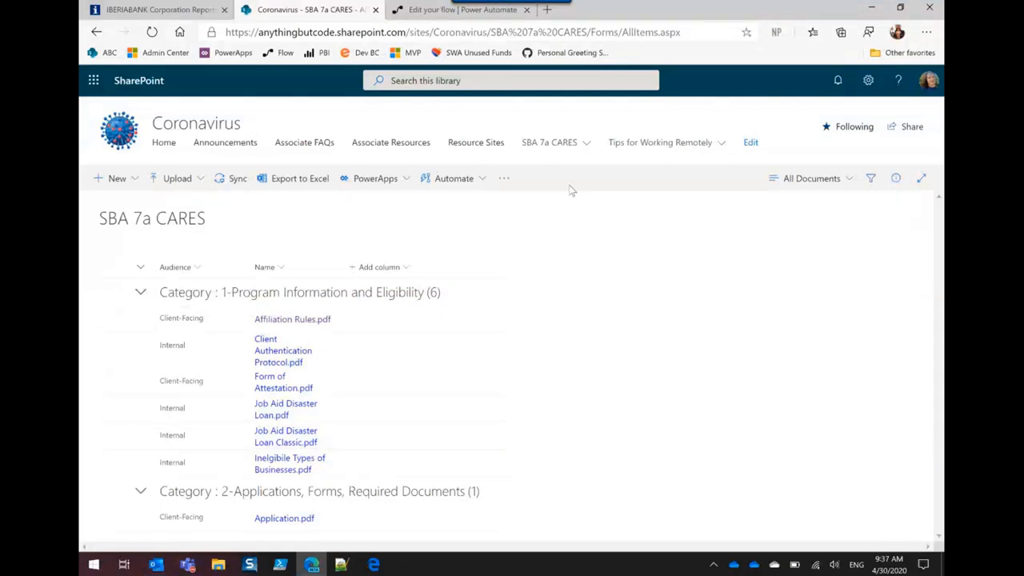
pyautogui.click(585, 143)
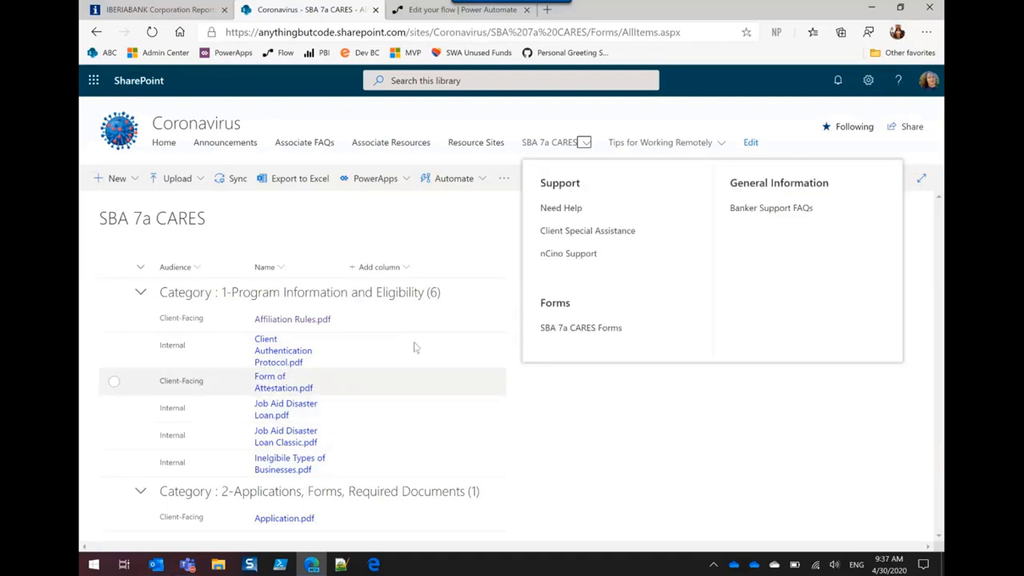
pyautogui.click(560, 208)
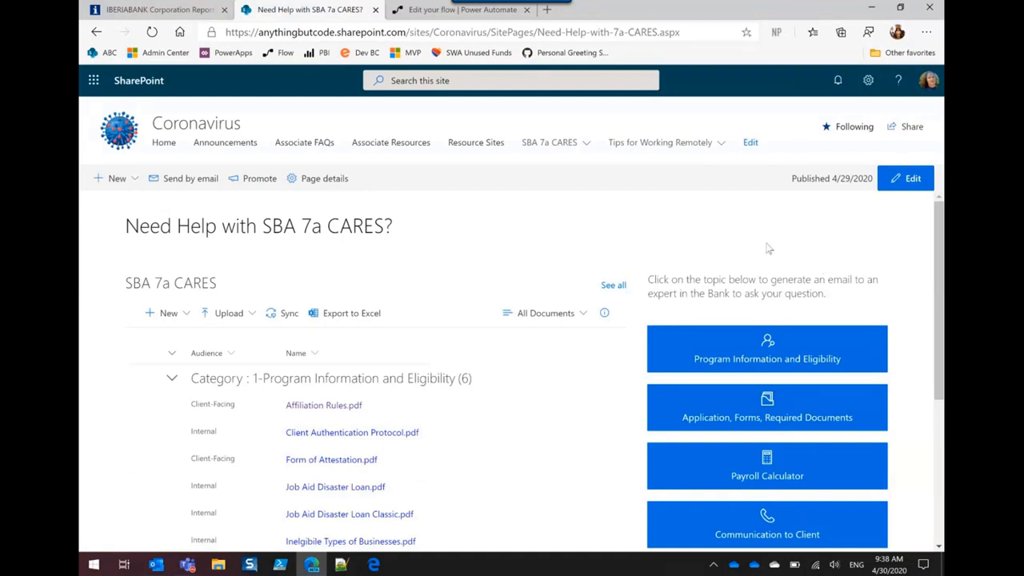
# - Open the Client Special Assistance page for editing and inspect the settings of its Application quick link
pyautogui.click(585, 143)
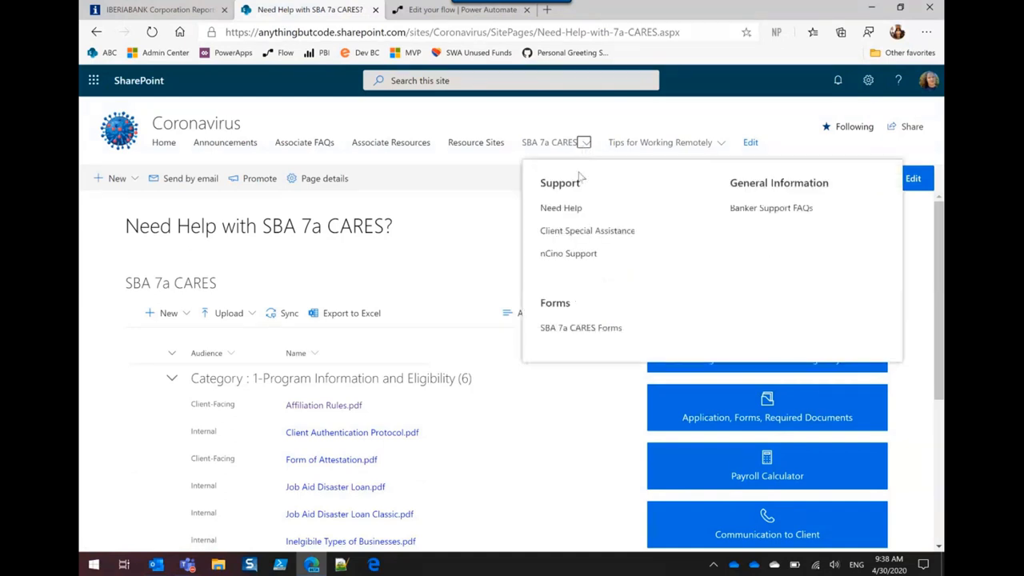
pyautogui.click(558, 232)
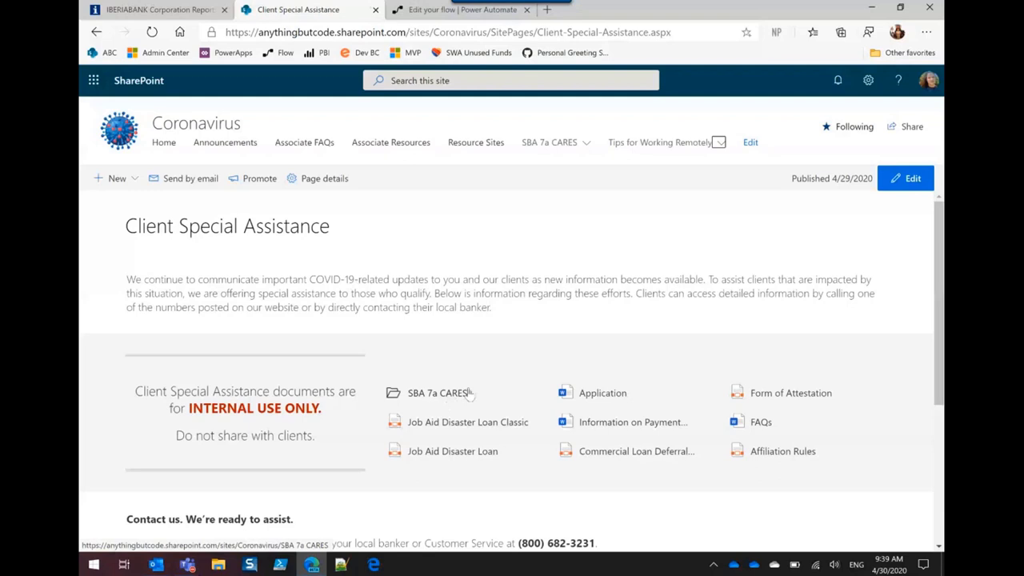
pyautogui.click(910, 179)
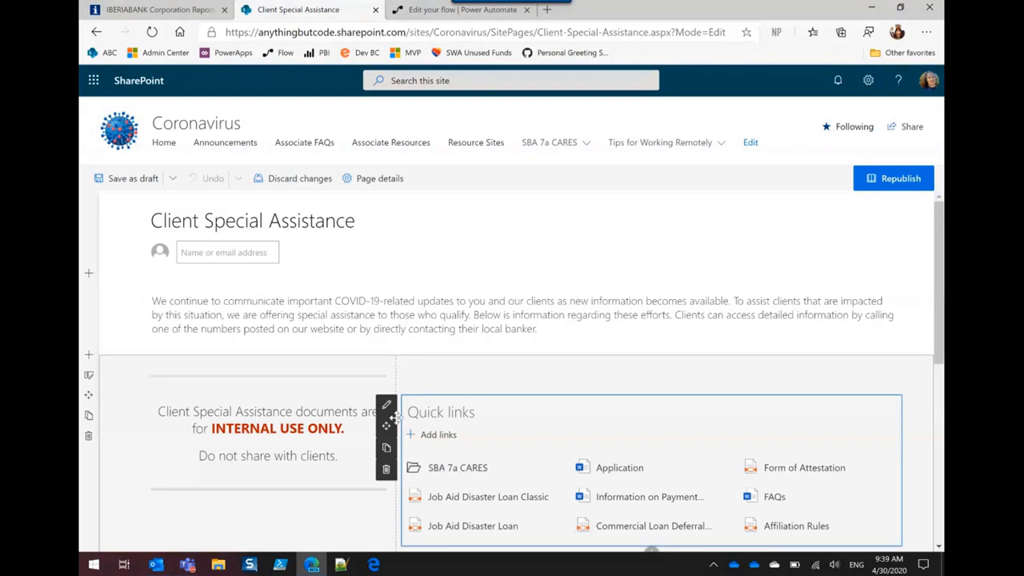
pyautogui.moveTo(601, 475)
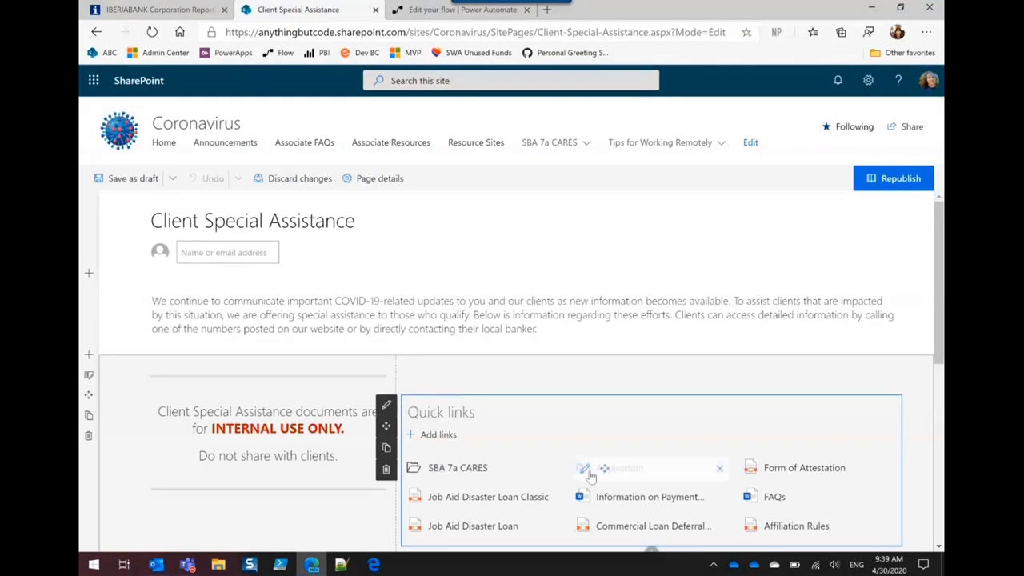
pyautogui.click(585, 471)
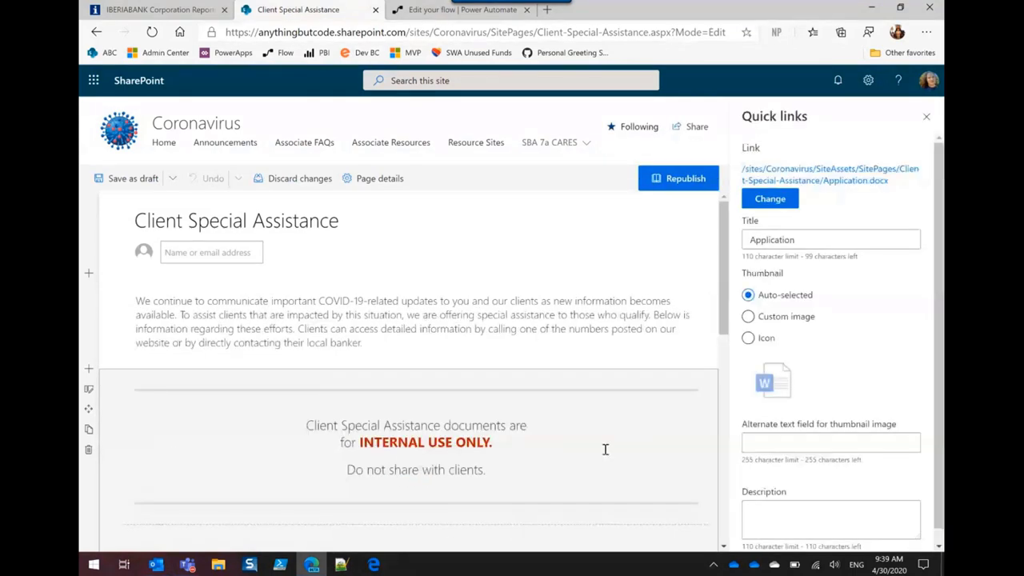
pyautogui.click(804, 240)
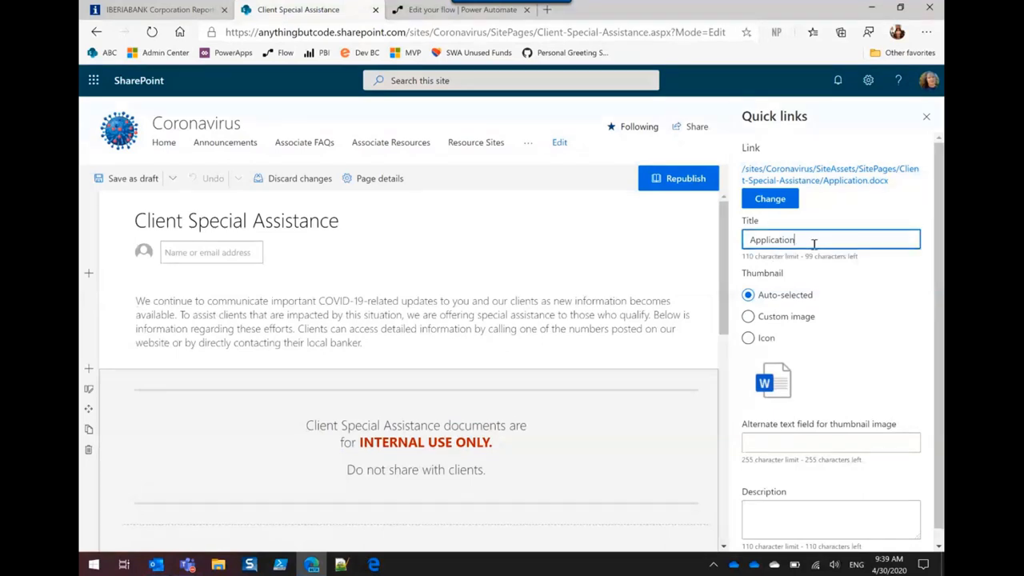
pyautogui.click(927, 118)
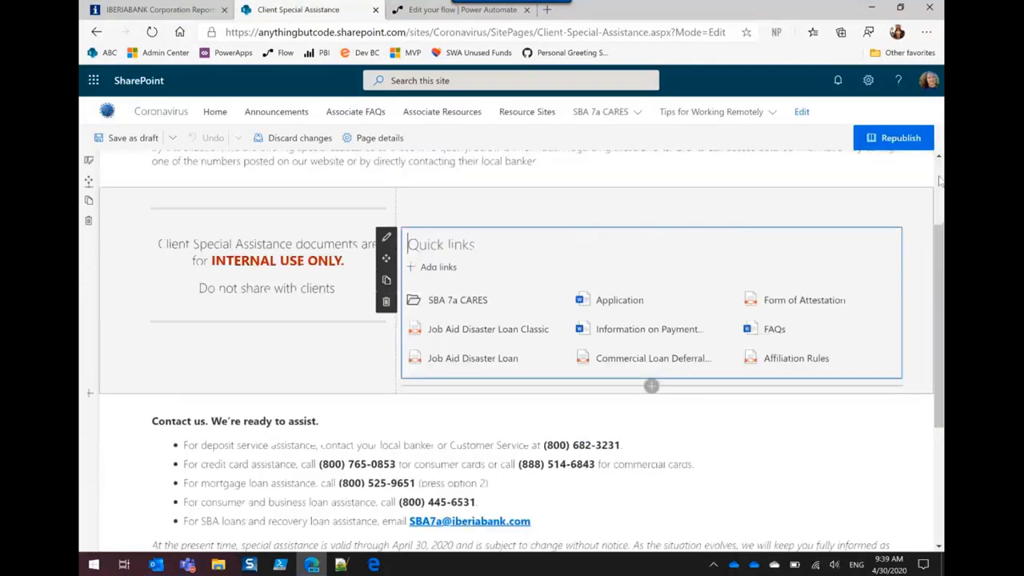
# - Republish the Client Special Assistance page and reload it
pyautogui.scroll(3, 940, 180)
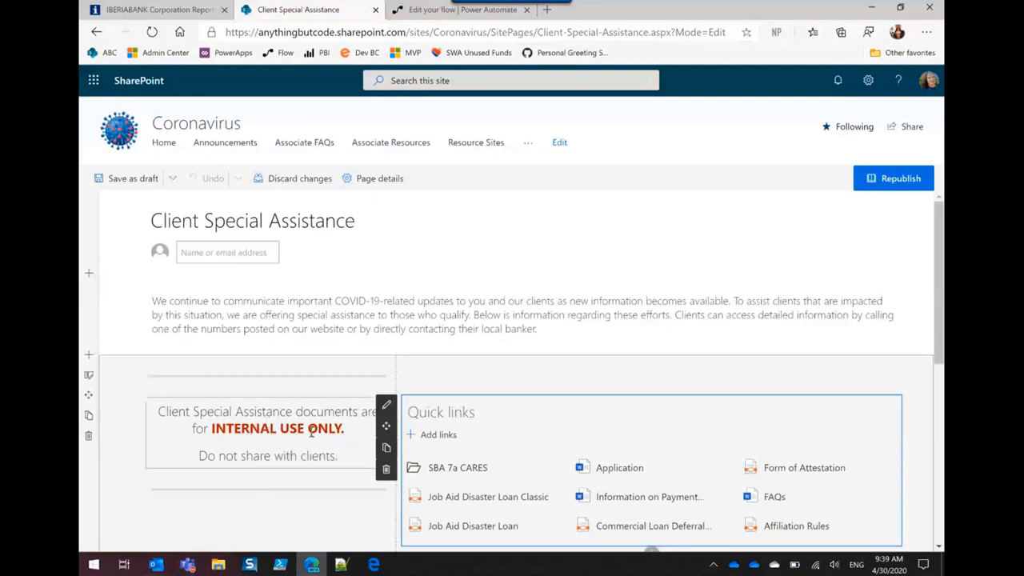
pyautogui.click(894, 181)
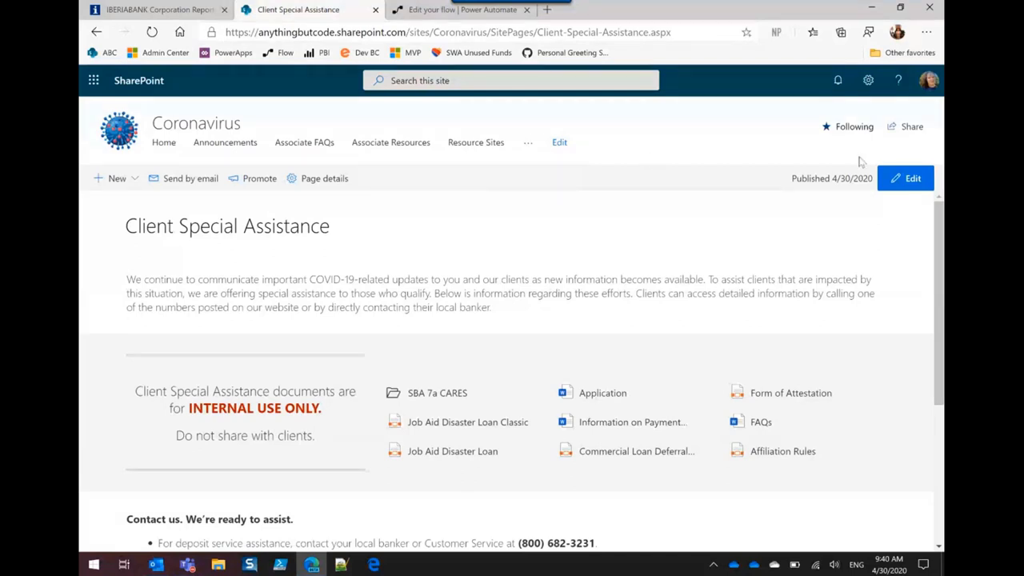
pyautogui.press('F5')
pyautogui.moveTo(586, 150)
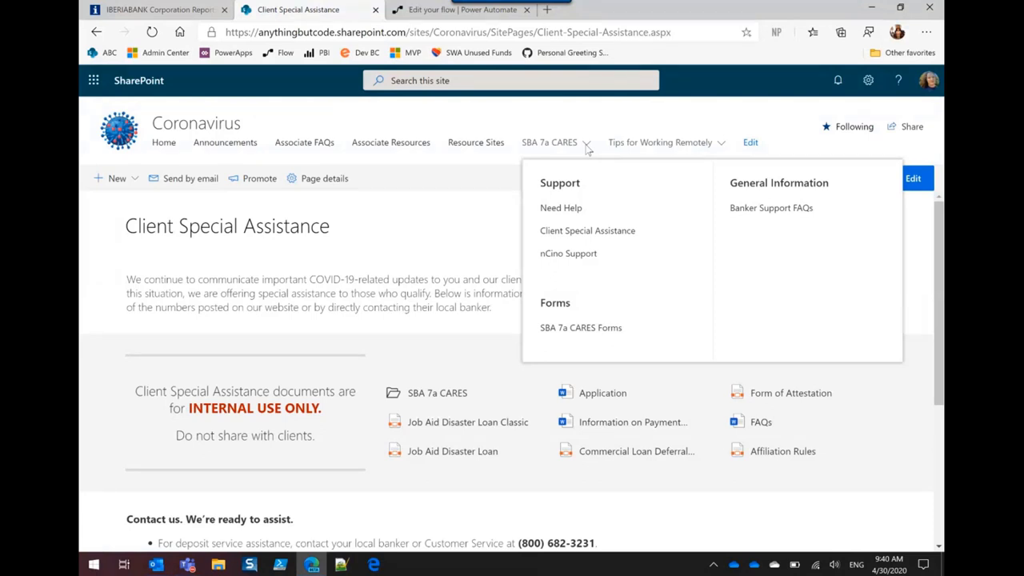
pyautogui.click(586, 146)
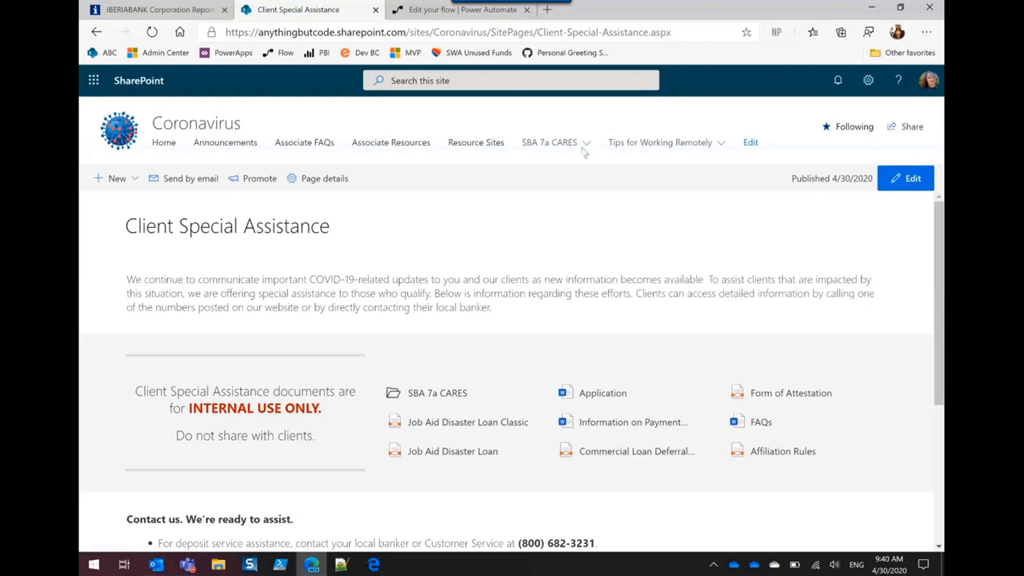
pyautogui.click(586, 145)
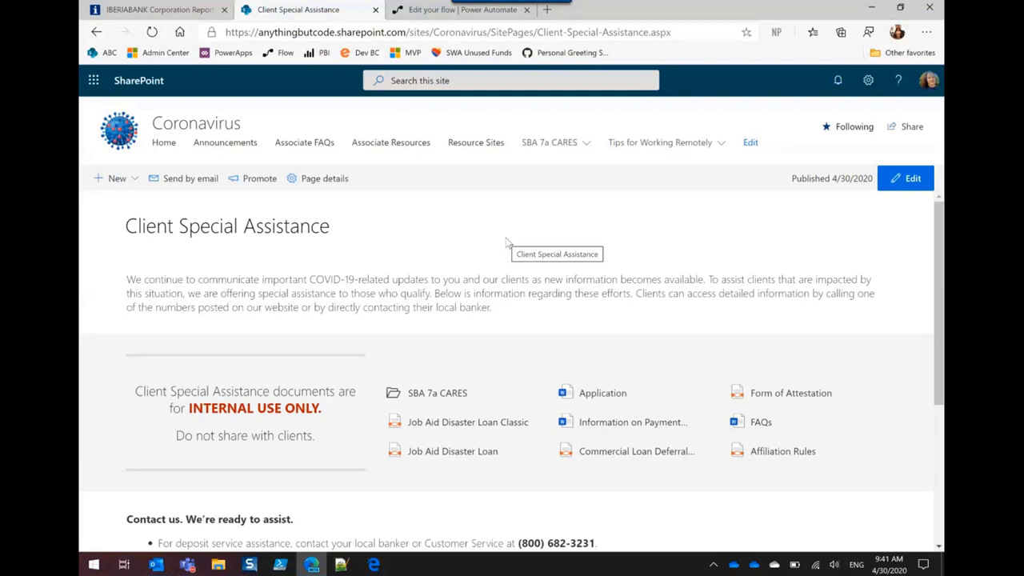
# - Switch to the Power Automate flow Save nCino Files to Covid19 SP Site and inspect the email trigger's advanced options
pyautogui.click(429, 11)
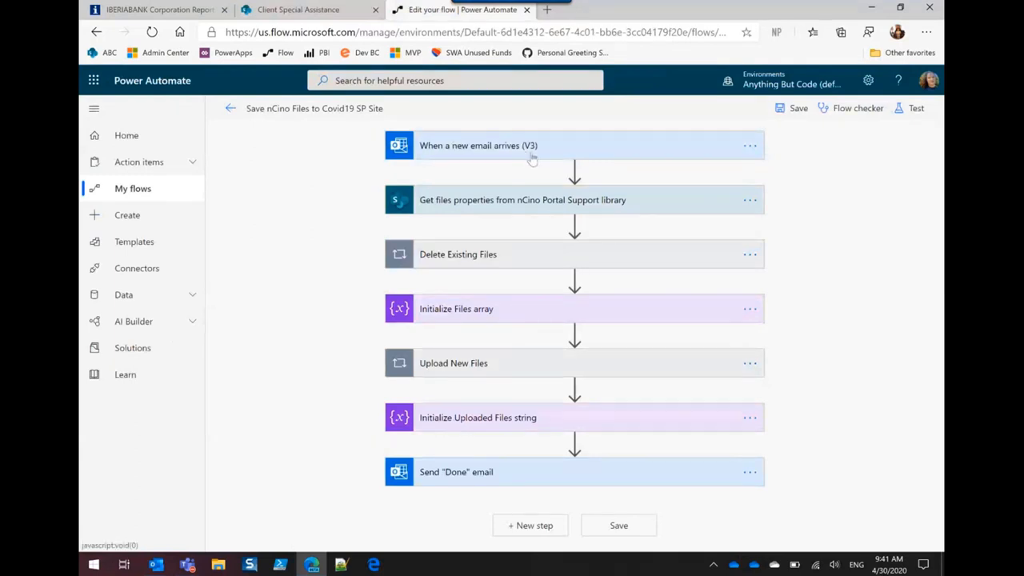
pyautogui.click(477, 147)
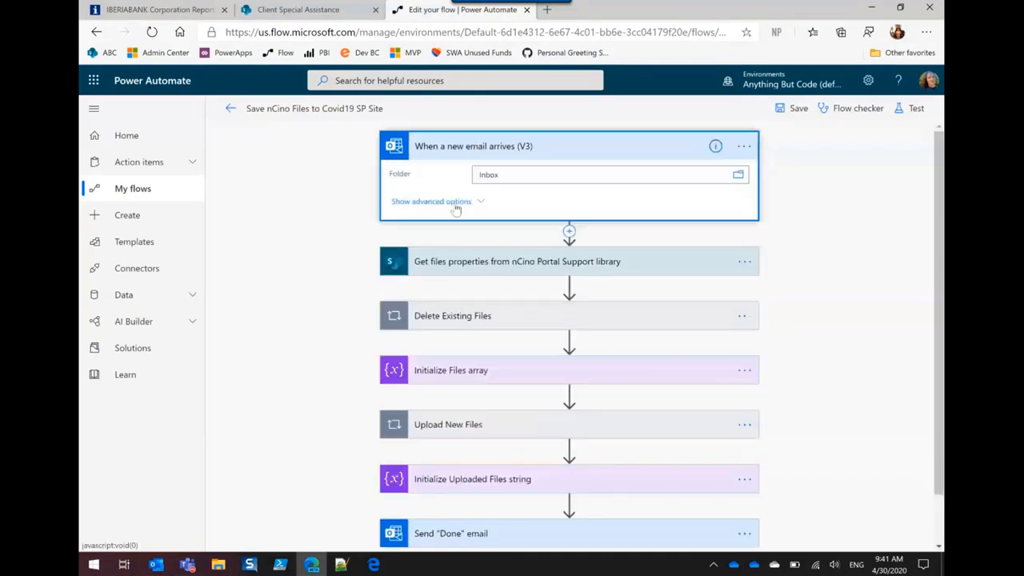
pyautogui.click(453, 204)
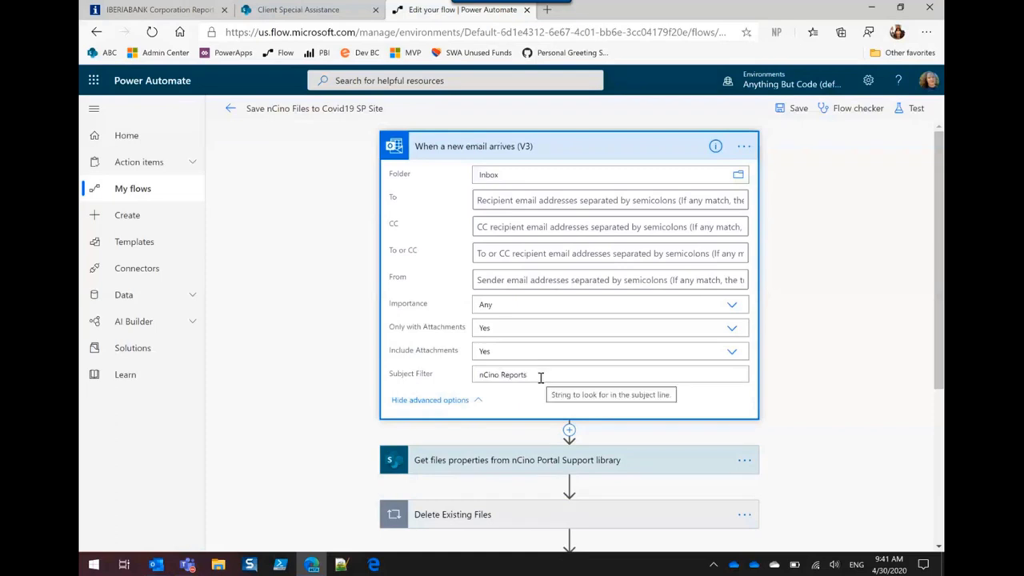
pyautogui.click(535, 147)
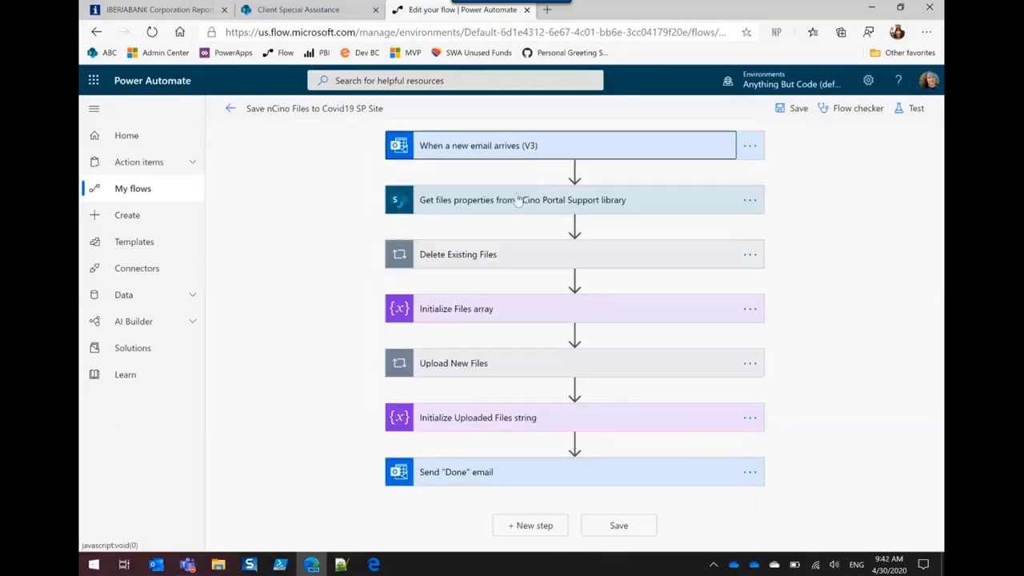
# - Inspect the flow's Get files properties from nCino Portal Support library and Delete Existing Files actions, collapsing each again
pyautogui.click(516, 206)
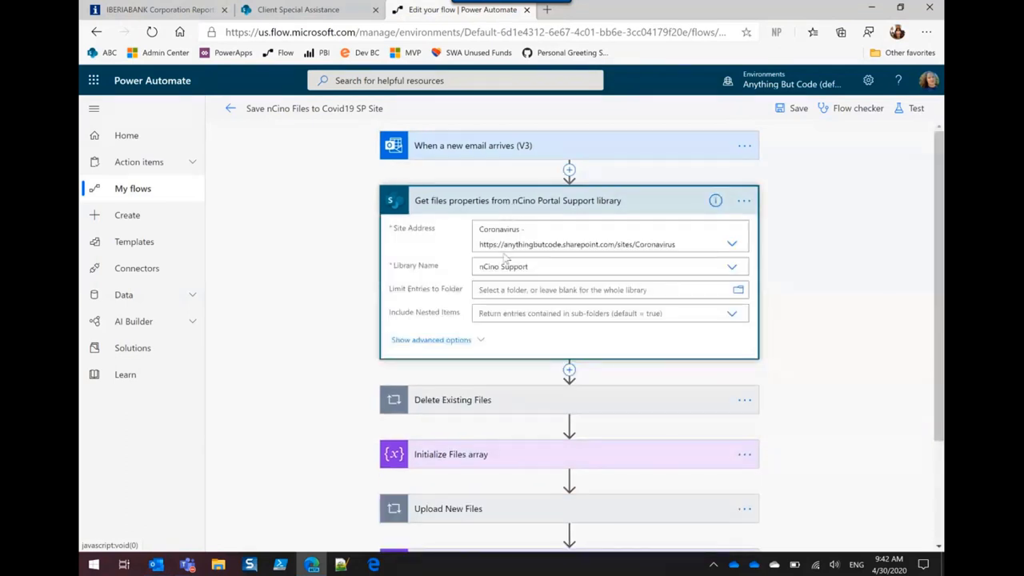
pyautogui.click(517, 206)
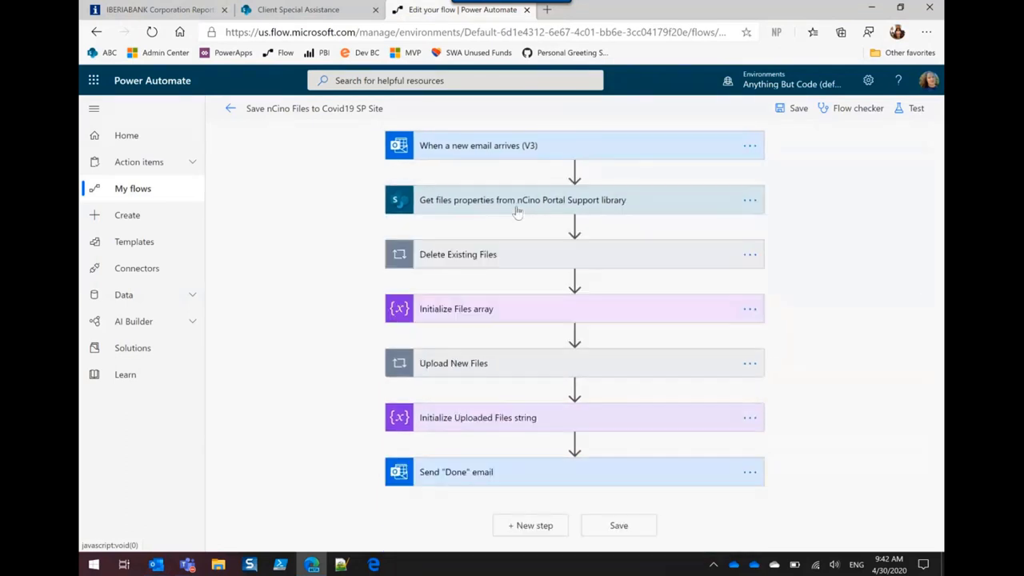
pyautogui.click(503, 256)
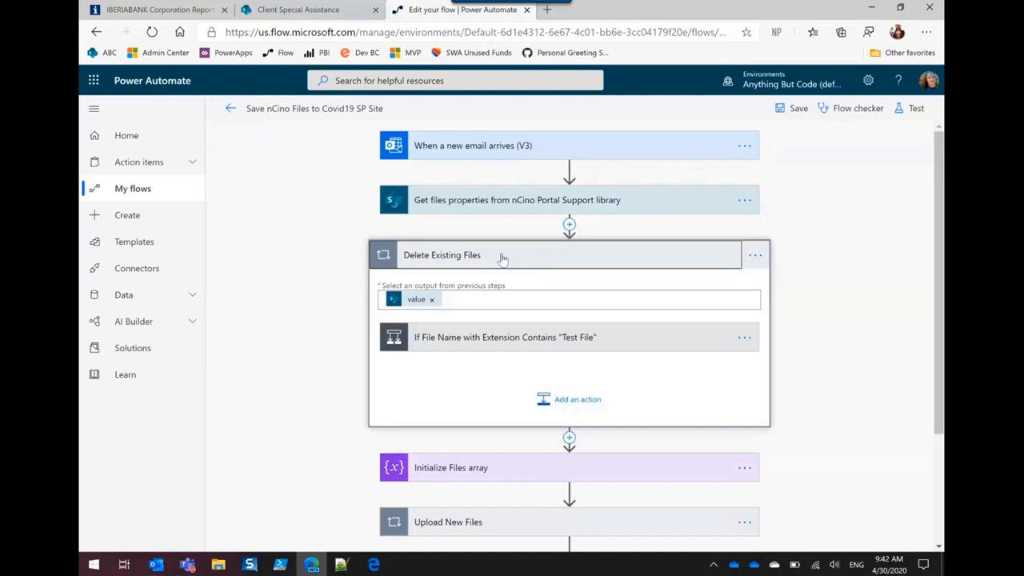
pyautogui.click(503, 256)
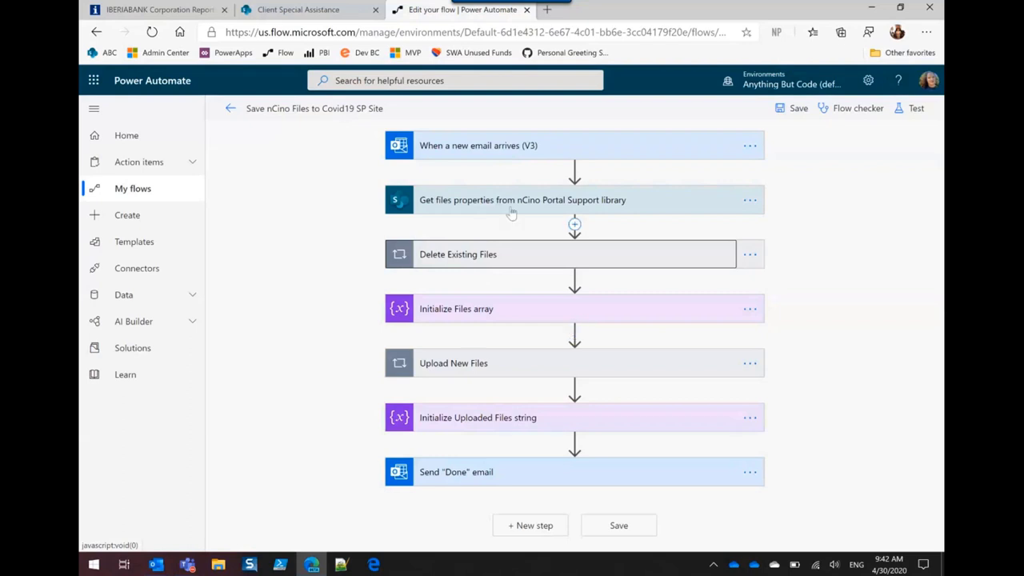
# - Inspect the contents of the flow's Upload New Files loop, then collapse it
pyautogui.click(460, 364)
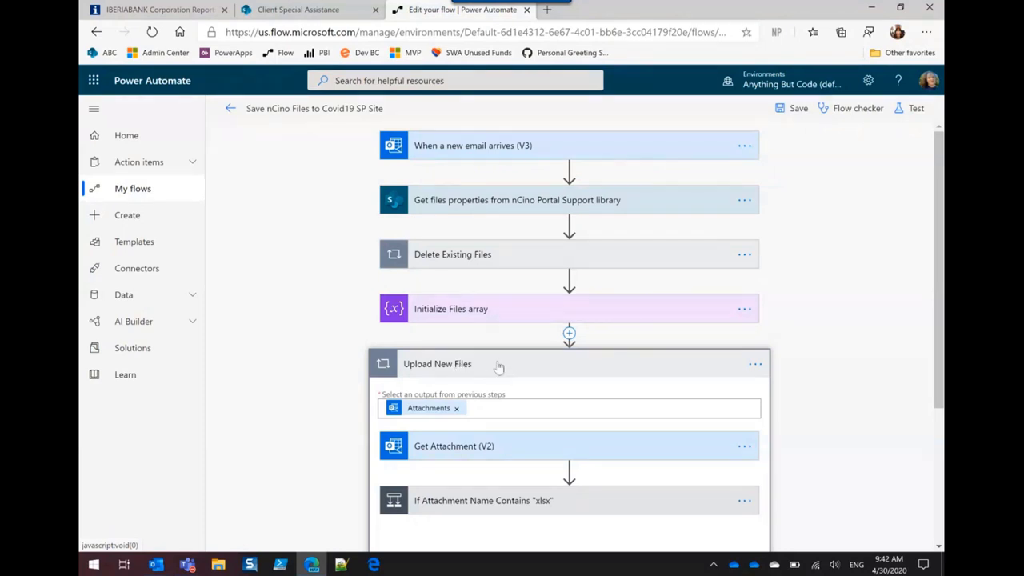
pyautogui.click(497, 366)
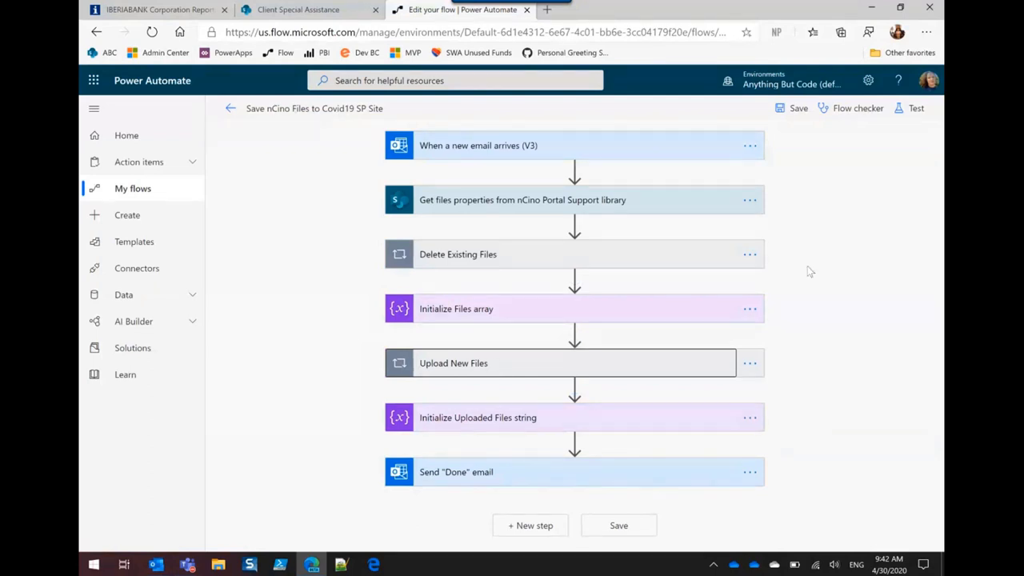
pyautogui.click(786, 356)
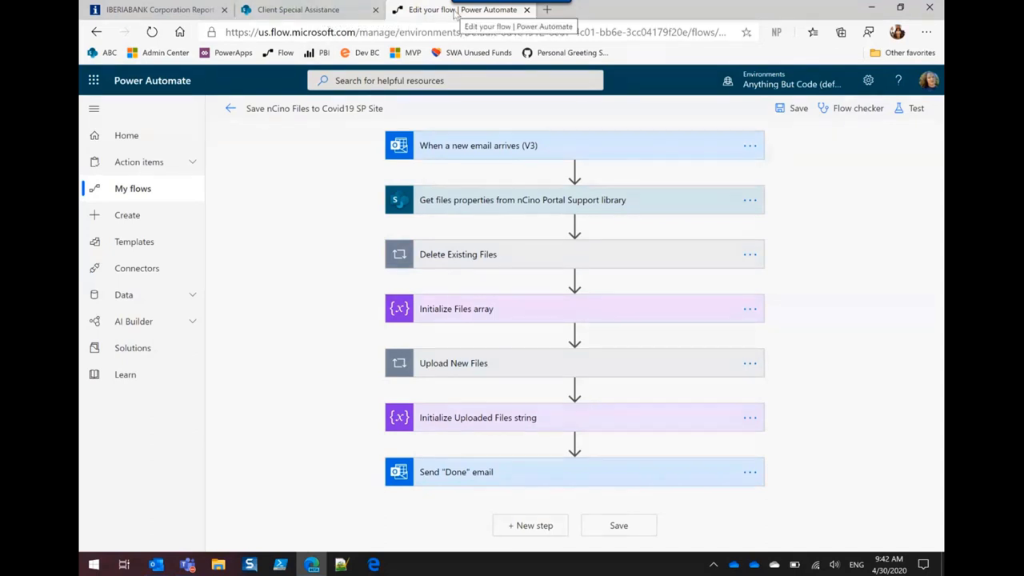
# - Return to the Coronavirus SharePoint site and open Banker Support FAQs from the SBA 7a CARES links
pyautogui.click(277, 10)
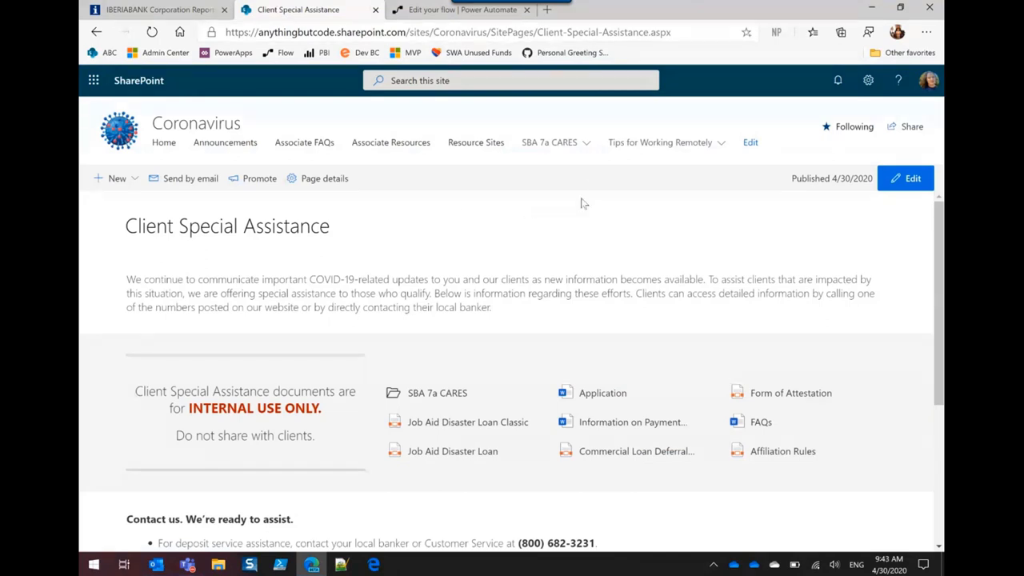
pyautogui.click(588, 149)
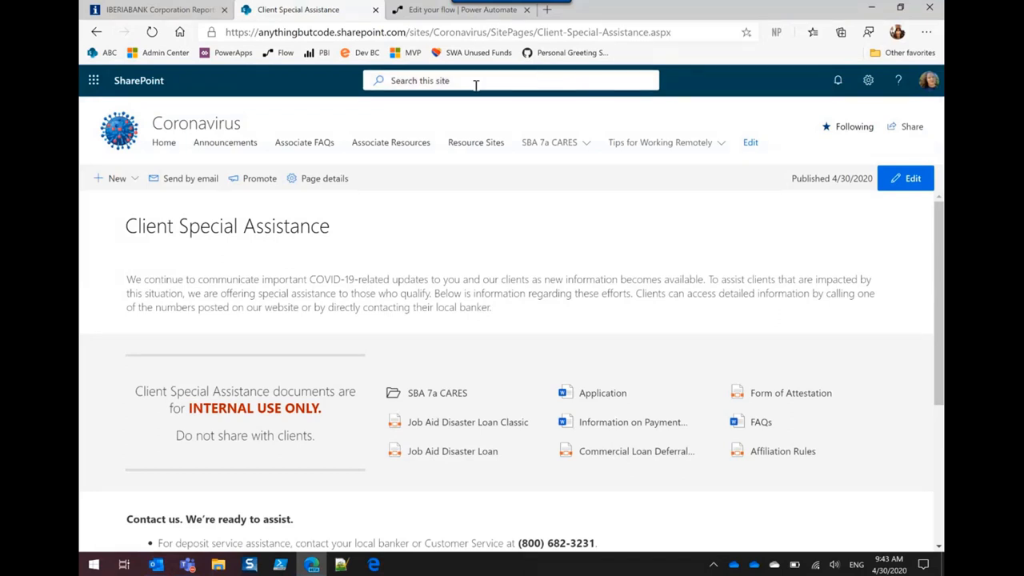
pyautogui.click(583, 145)
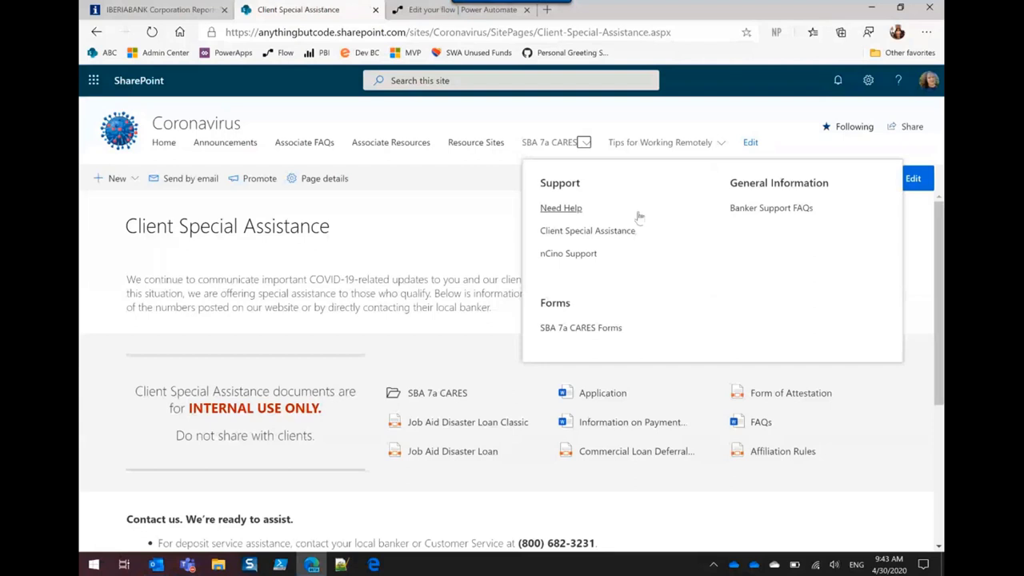
pyautogui.click(766, 209)
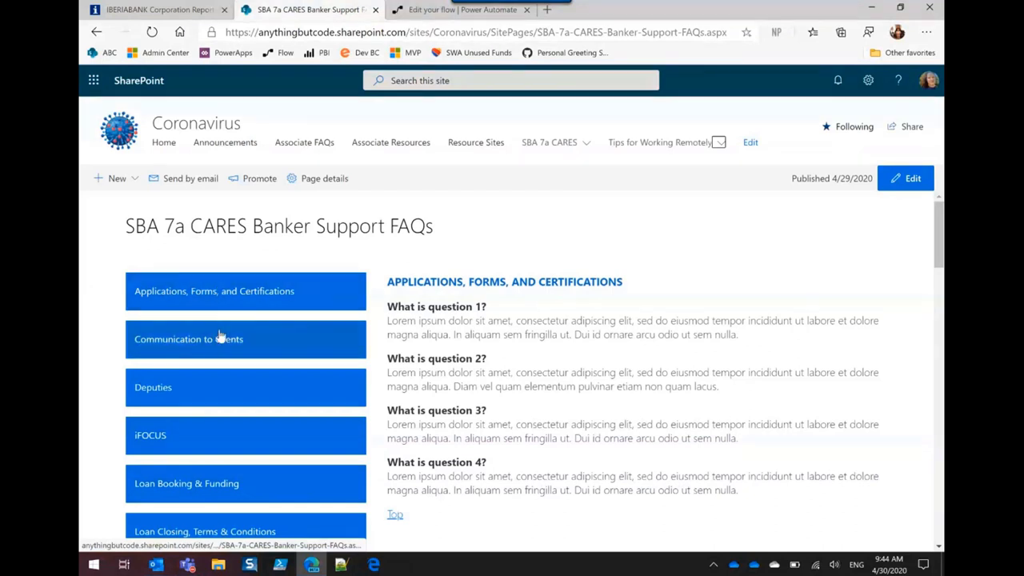
# - Jump to the Loan Booking & Funding questions, return to the top, and review the FAQ page's remaining category links
pyautogui.click(195, 486)
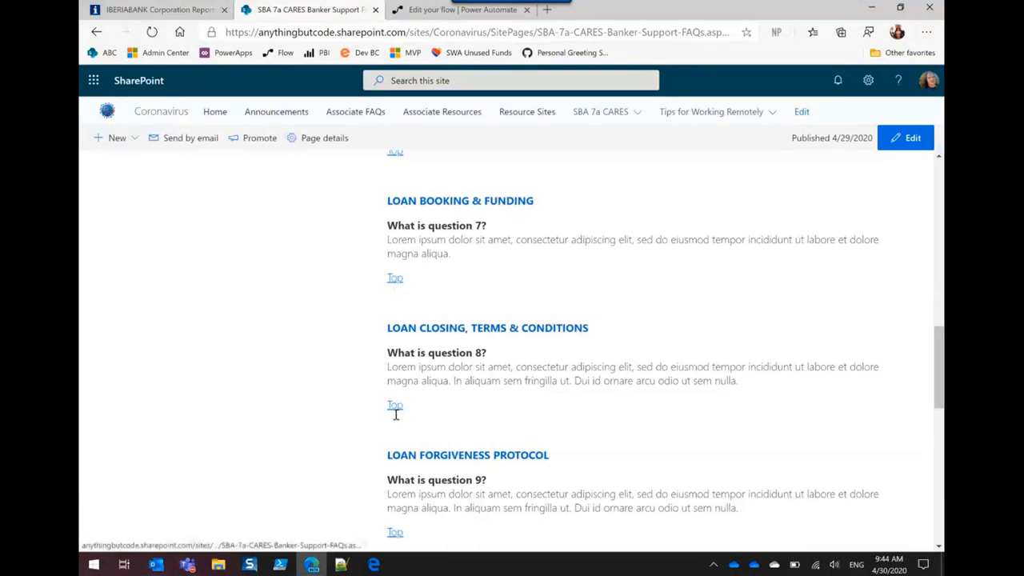
pyautogui.click(395, 277)
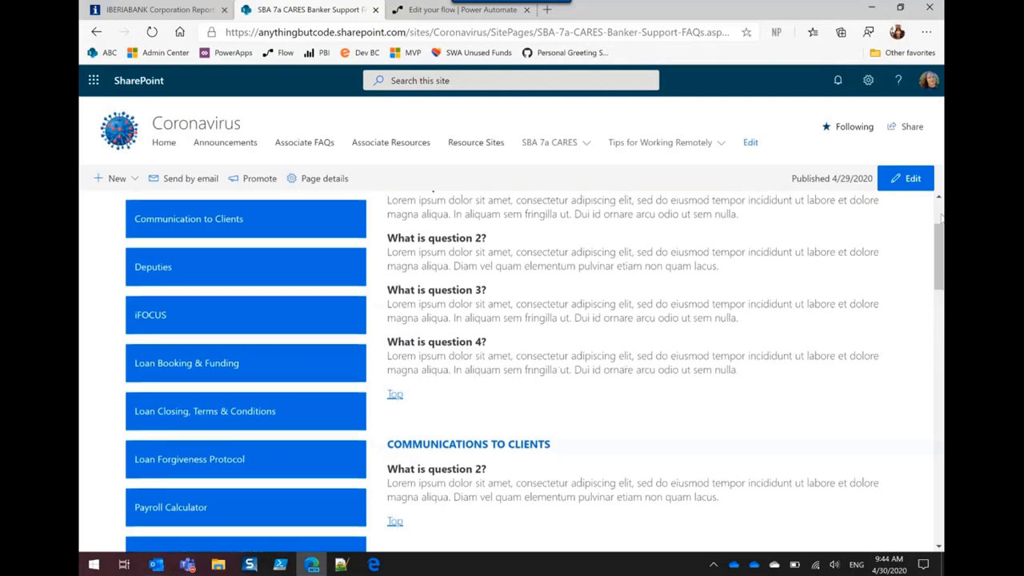
pyautogui.scroll(2, 943, 216)
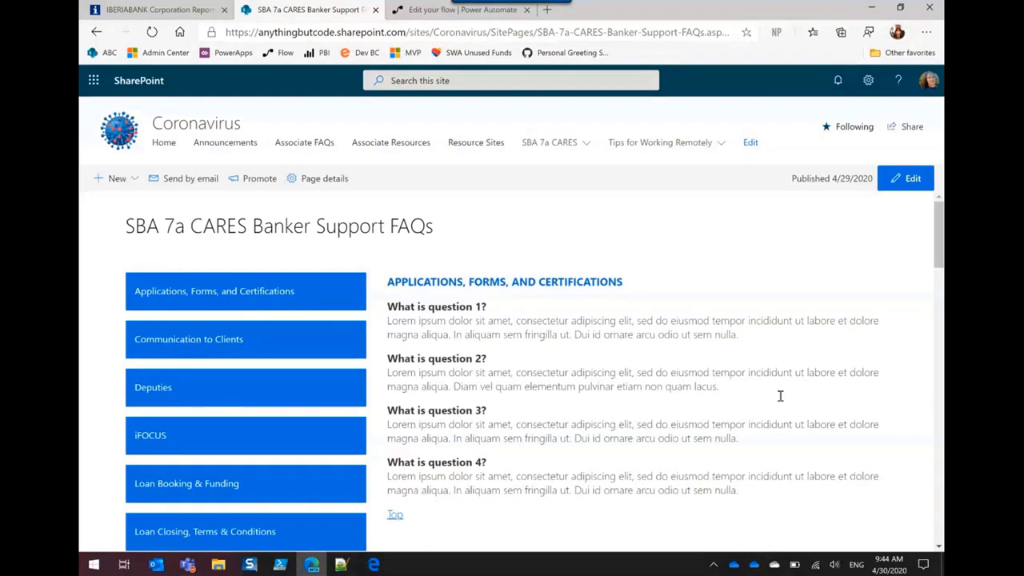
pyautogui.click(938, 532)
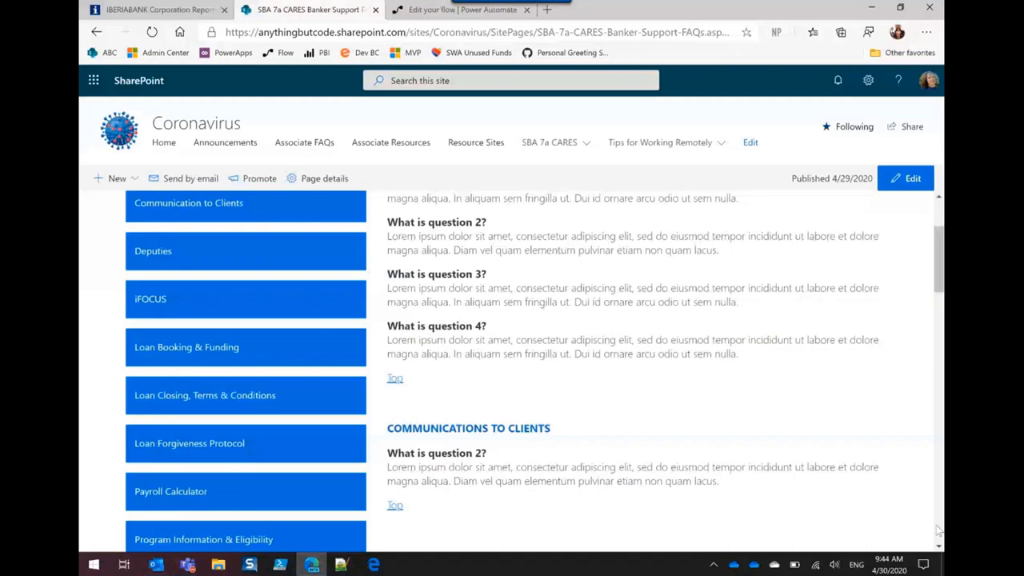
pyautogui.click(938, 532)
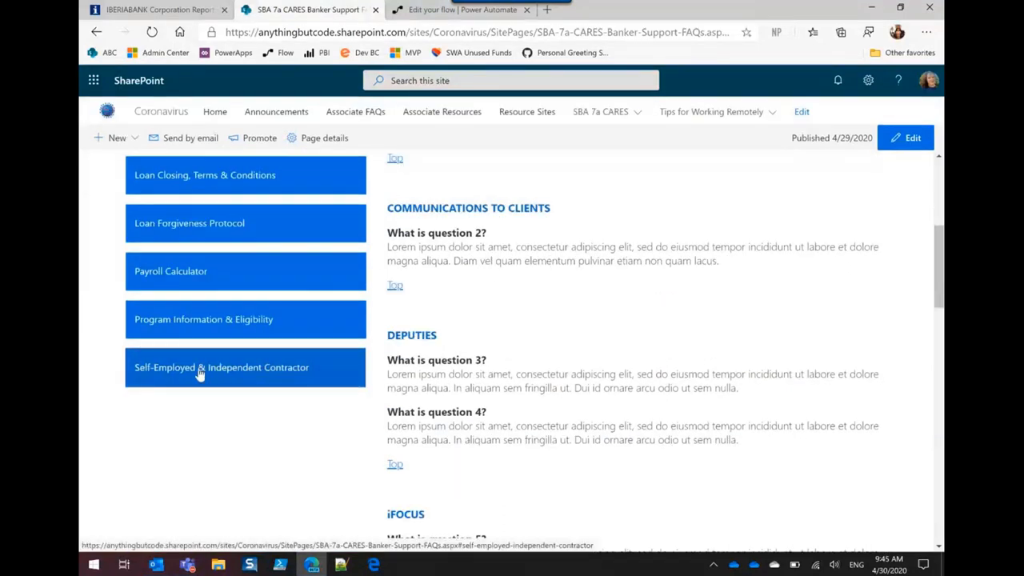
pyautogui.scroll(3, 200, 374)
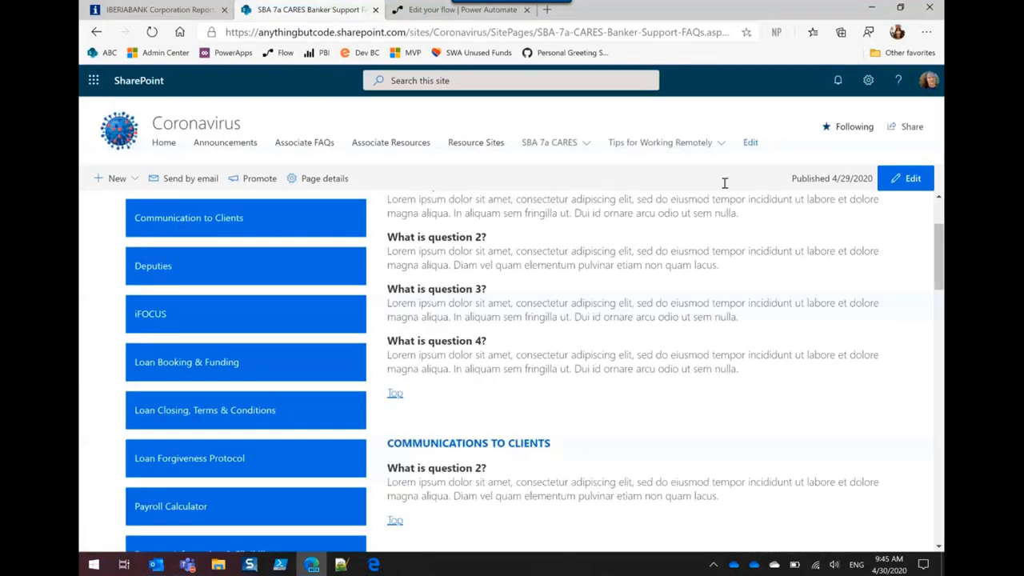
# - Open the Best Practices for Working Remotely page from the Tips for Working Remotely links
pyautogui.moveTo(686, 148)
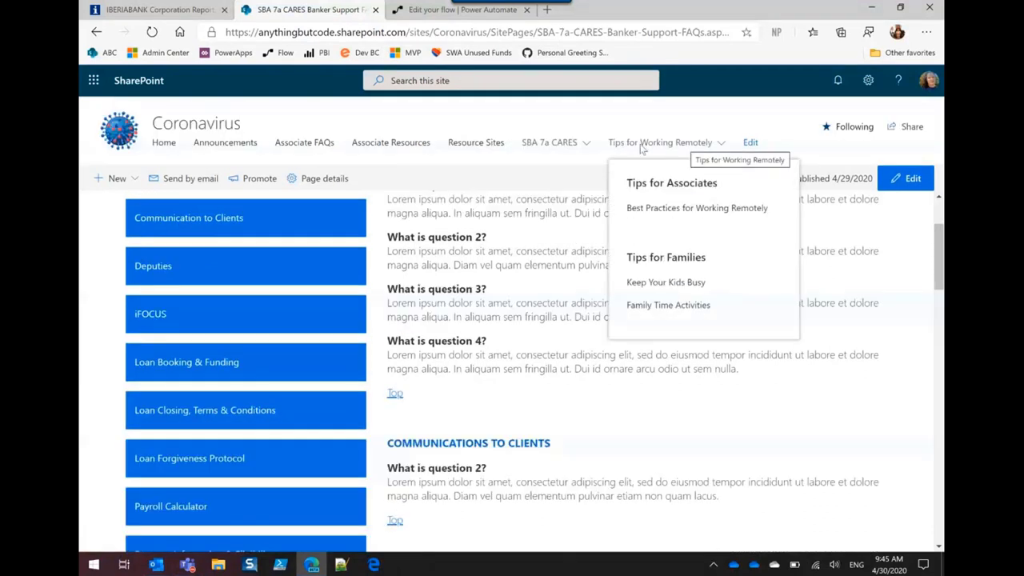
pyautogui.click(720, 144)
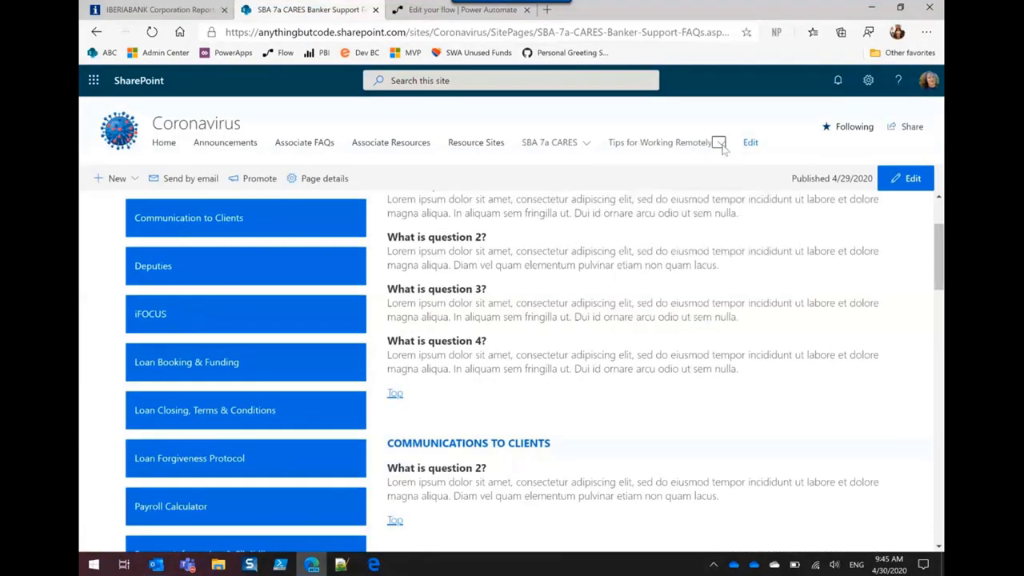
pyautogui.click(720, 144)
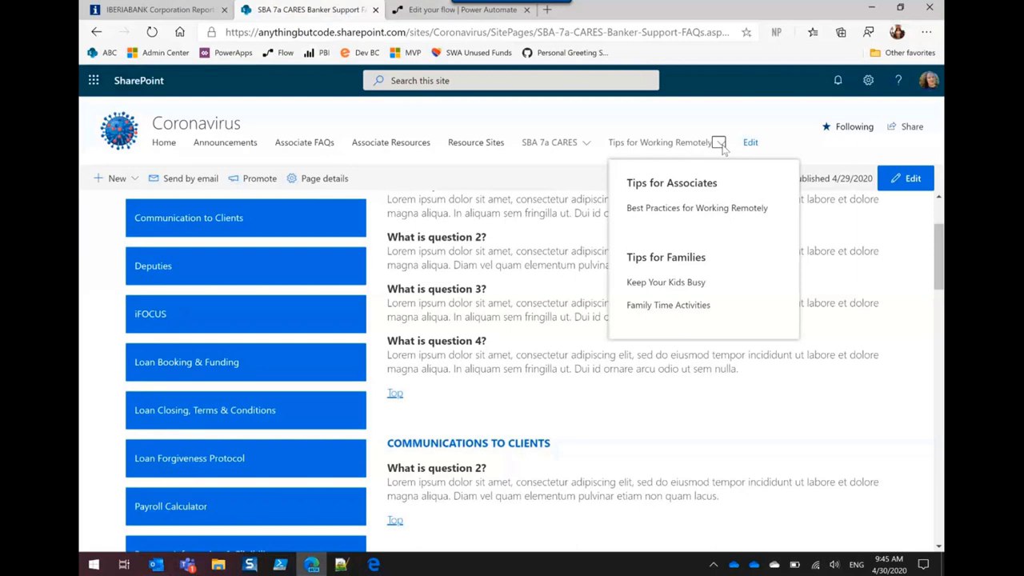
pyautogui.click(676, 208)
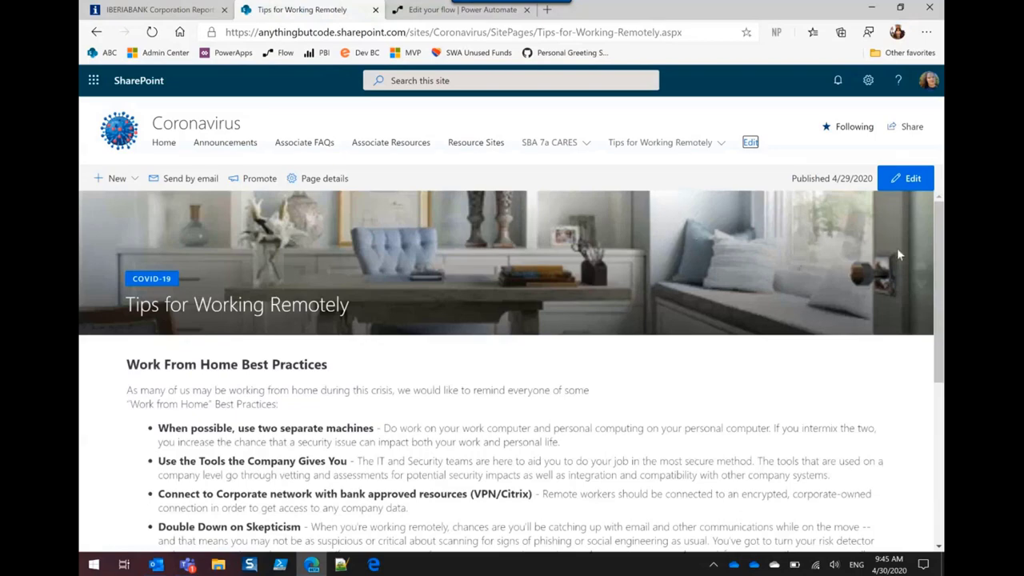
pyautogui.moveTo(939, 248)
pyautogui.mouseDown()
pyautogui.moveTo(933, 358)
pyautogui.moveTo(932, 237)
pyautogui.mouseUp()
# - Open the Keep Your Kids Busy page under Tips for Families and browse its learning resource links
pyautogui.click(722, 144)
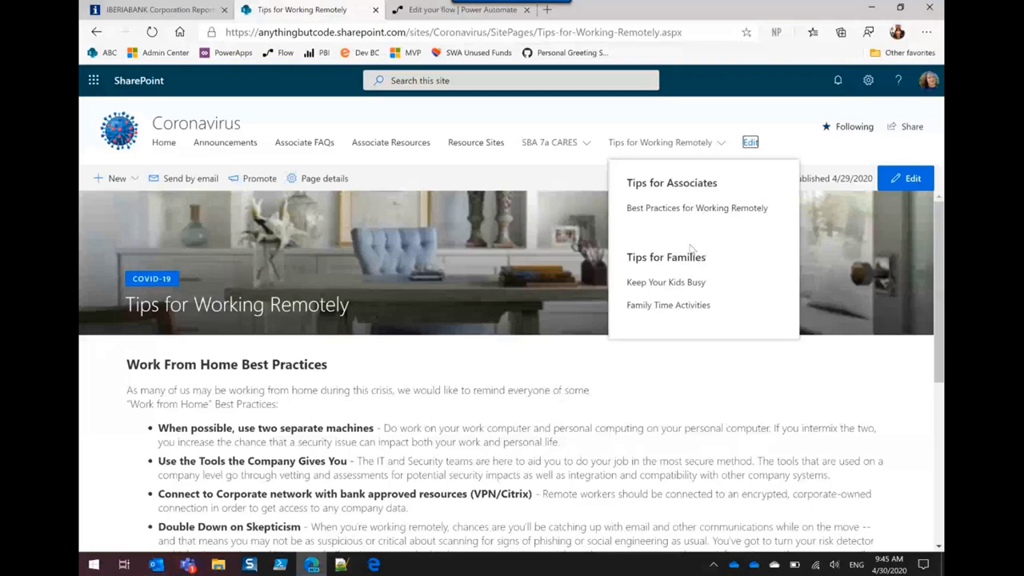
pyautogui.click(668, 282)
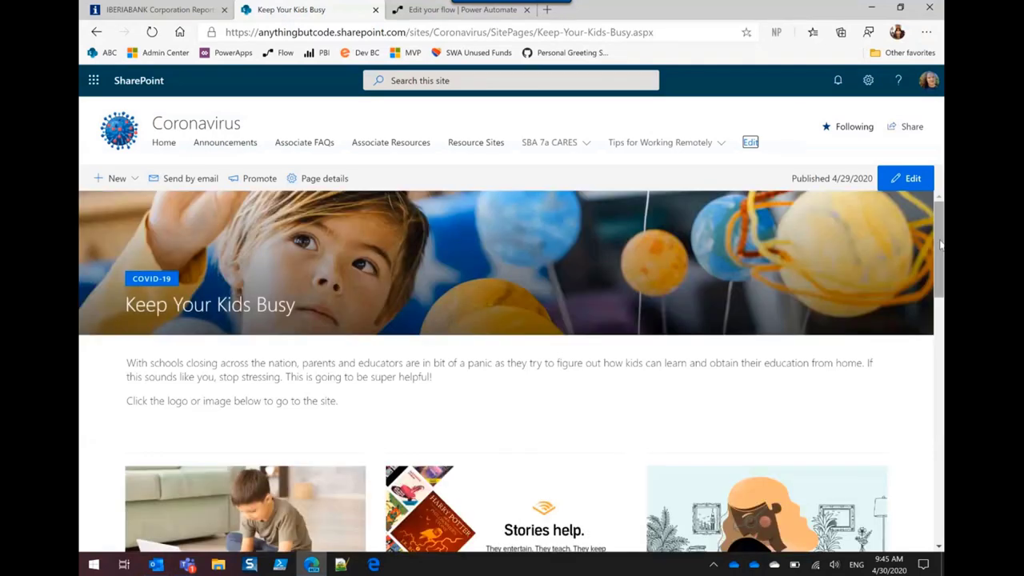
pyautogui.moveTo(941, 245); pyautogui.dragTo(935, 304)
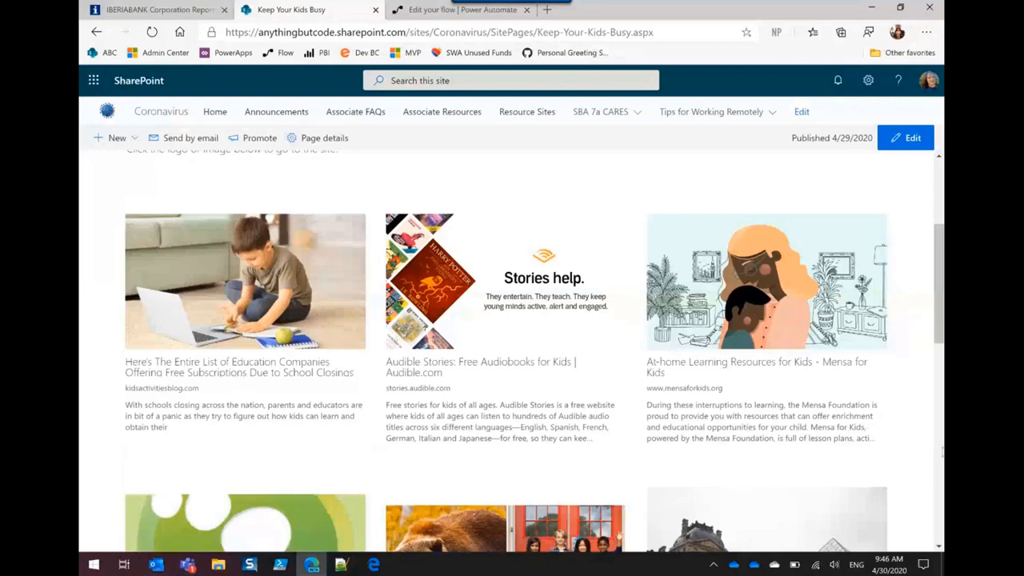
pyautogui.scroll(-4, 943, 453)
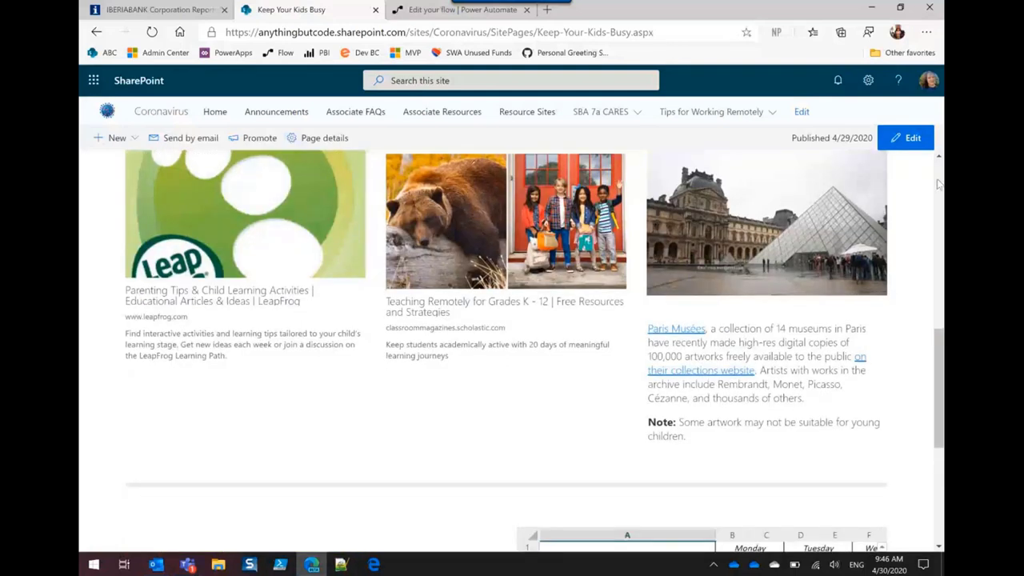
# - Open the Resource Sites page by way of Associate Resources and review its external health site links
pyautogui.click(434, 114)
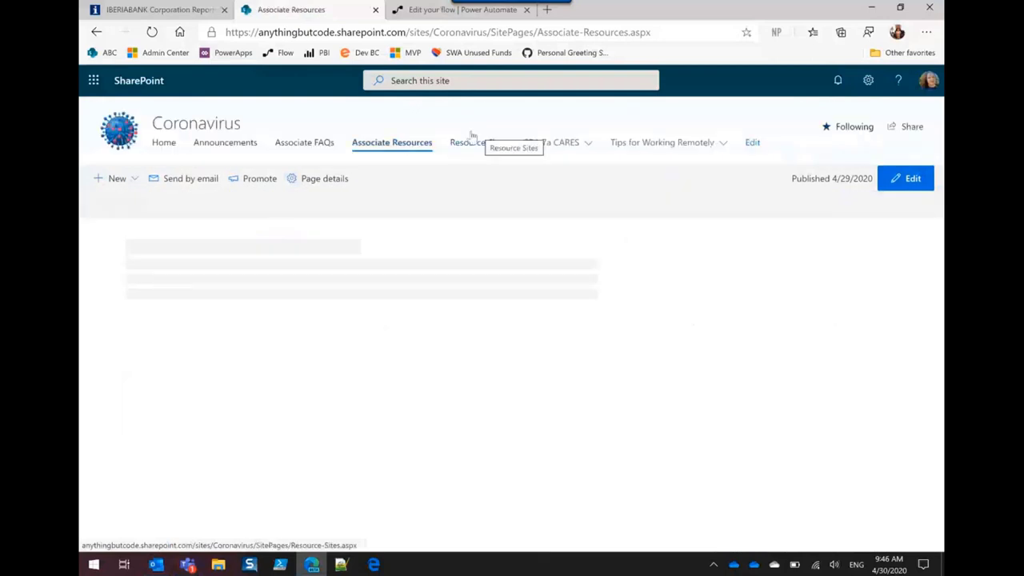
pyautogui.click(470, 146)
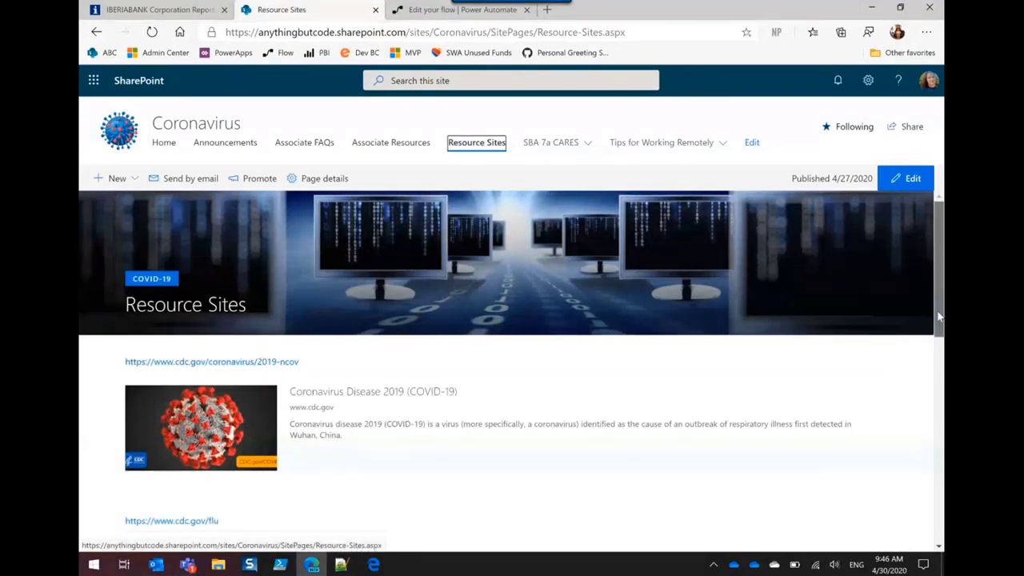
pyautogui.moveTo(941, 322); pyautogui.dragTo(909, 498)
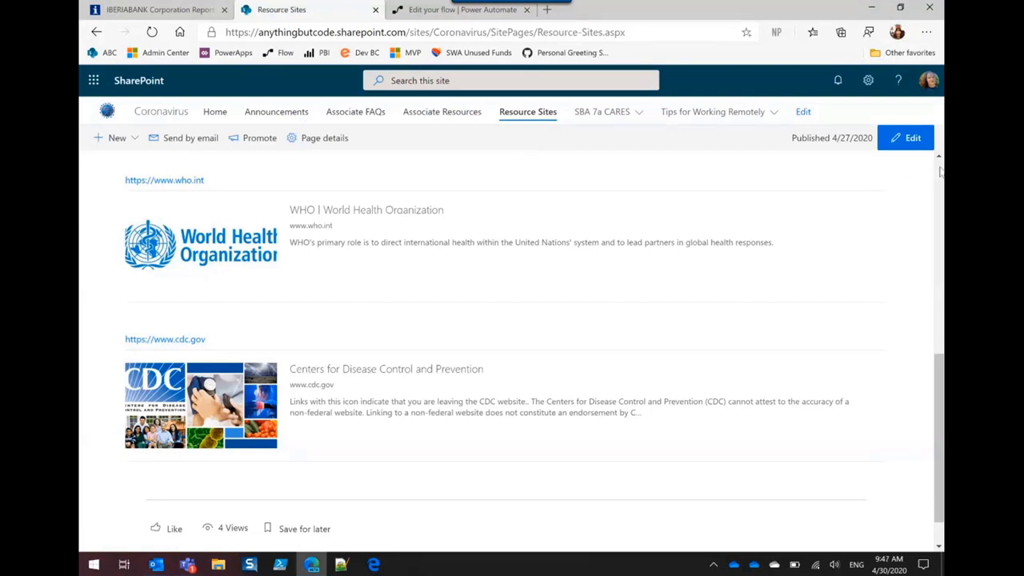
pyautogui.scroll(10, 941, 171)
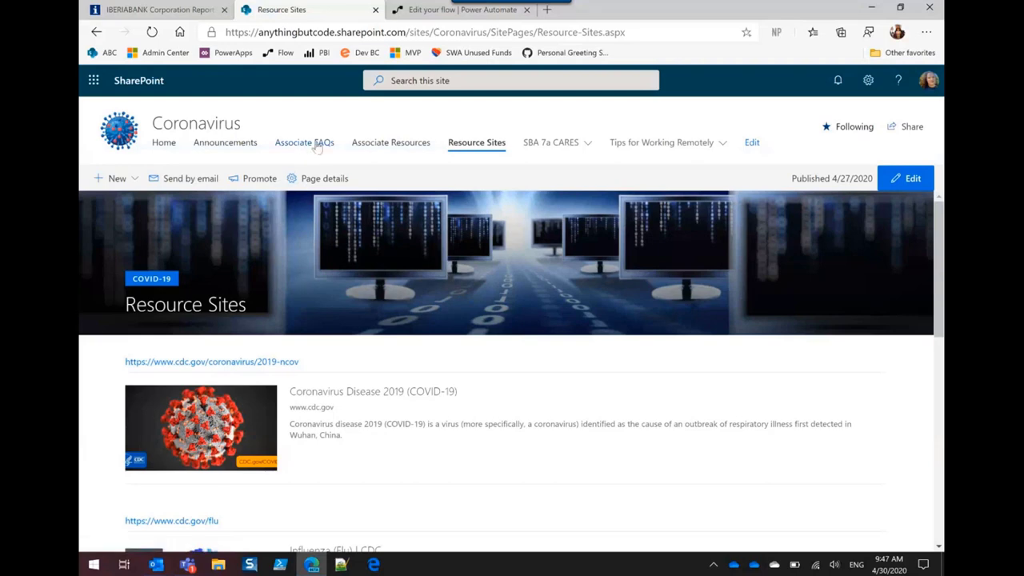
# - Open the Associate Resources page and review its embedded employment letter, CDC videos and COVID-19 prevention document
pyautogui.click(373, 148)
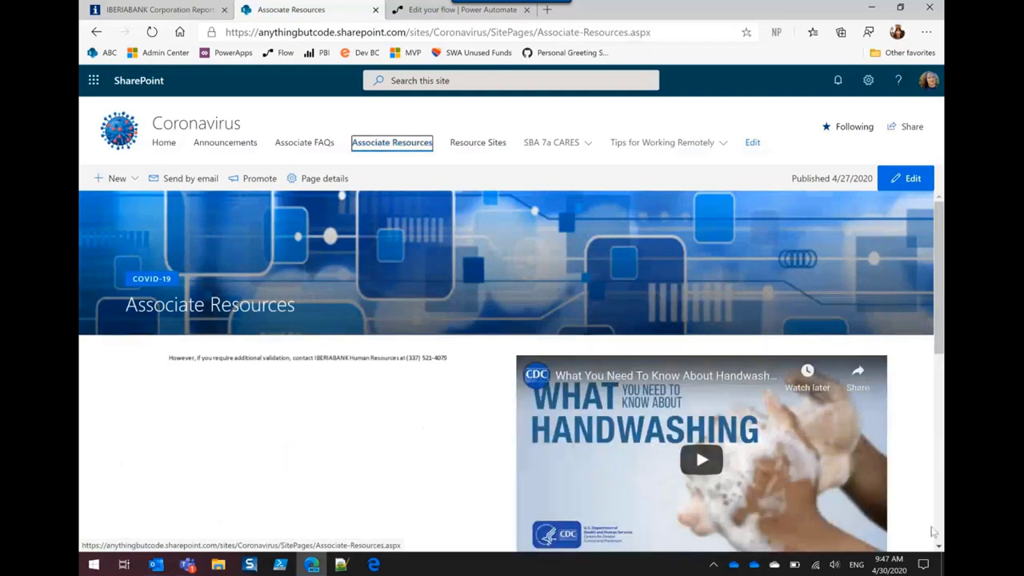
pyautogui.scroll(-1, 932, 532)
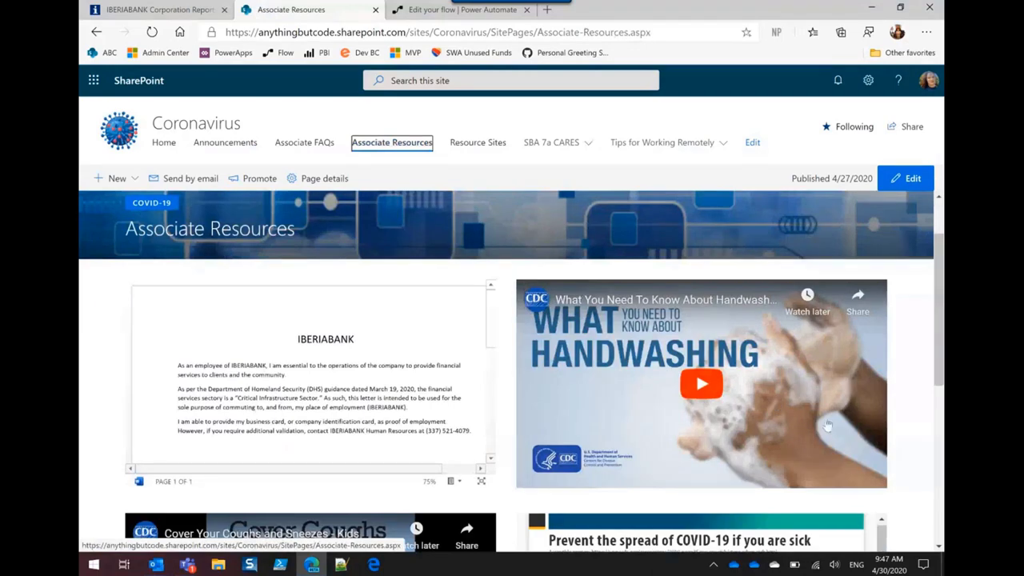
pyautogui.scroll(-3, 939, 546)
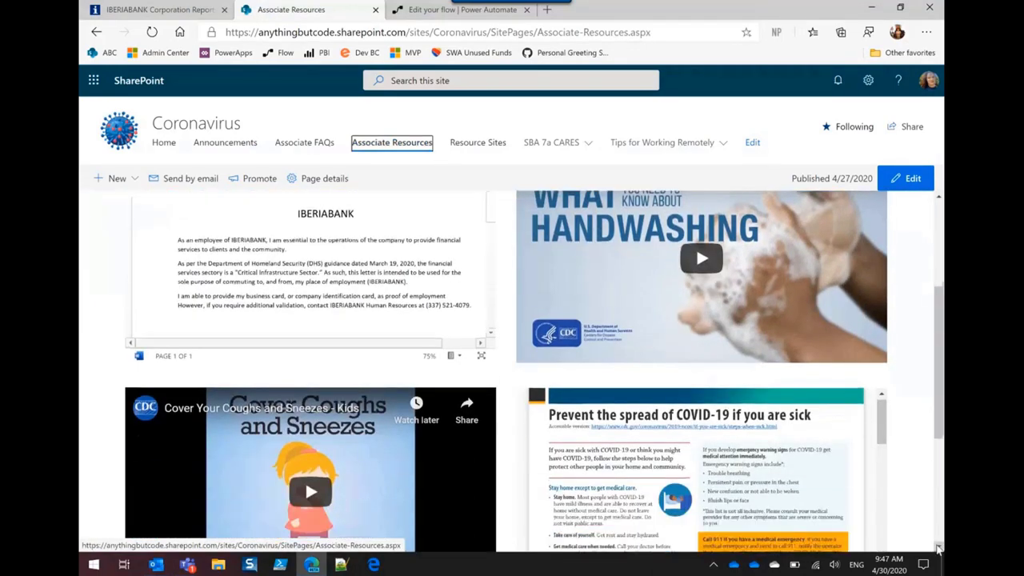
pyautogui.scroll(-1, 939, 546)
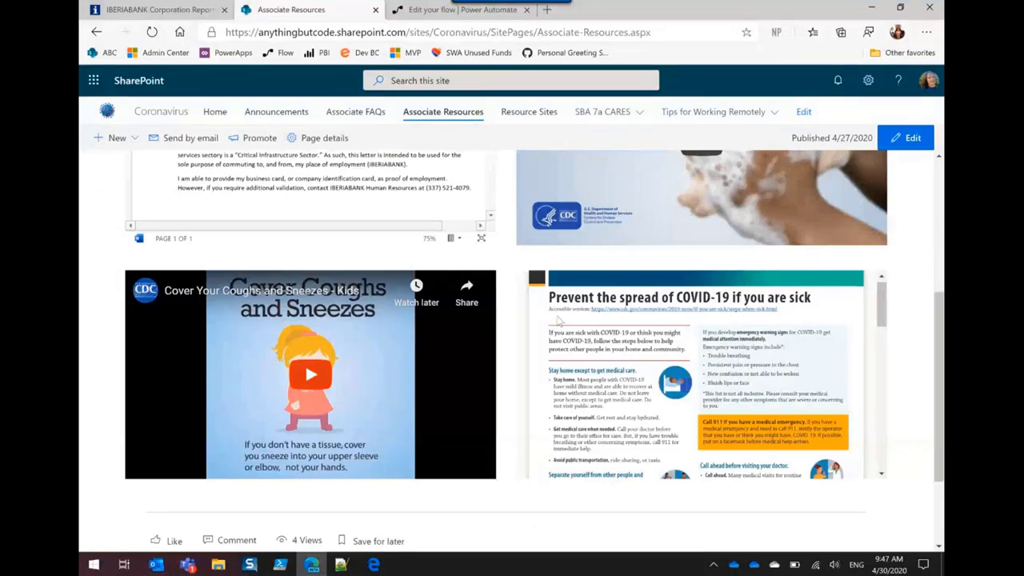
pyautogui.moveTo(728, 371)
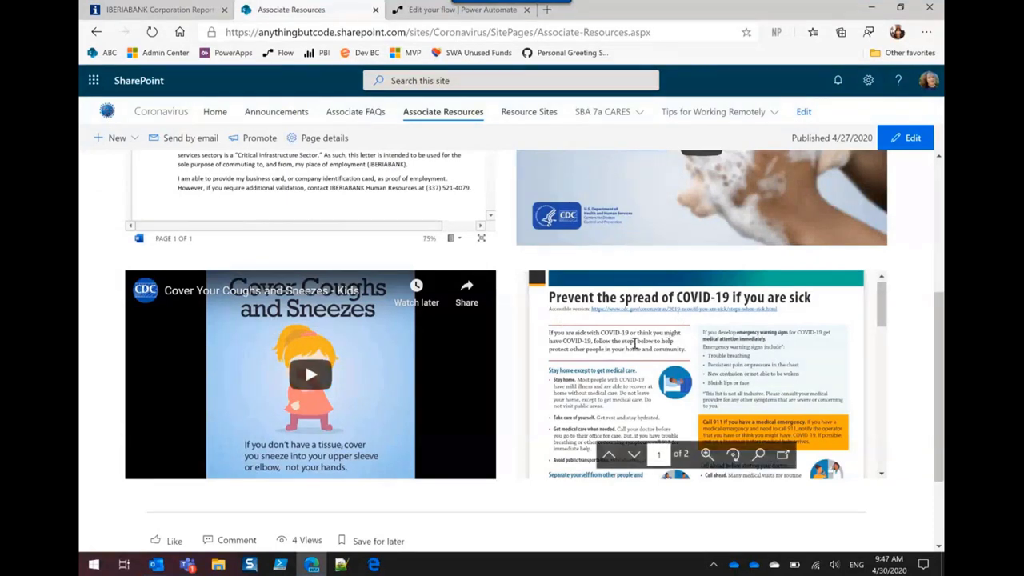
pyautogui.moveTo(771, 415)
pyautogui.click(940, 159)
pyautogui.click(940, 159)
pyautogui.moveTo(680, 396)
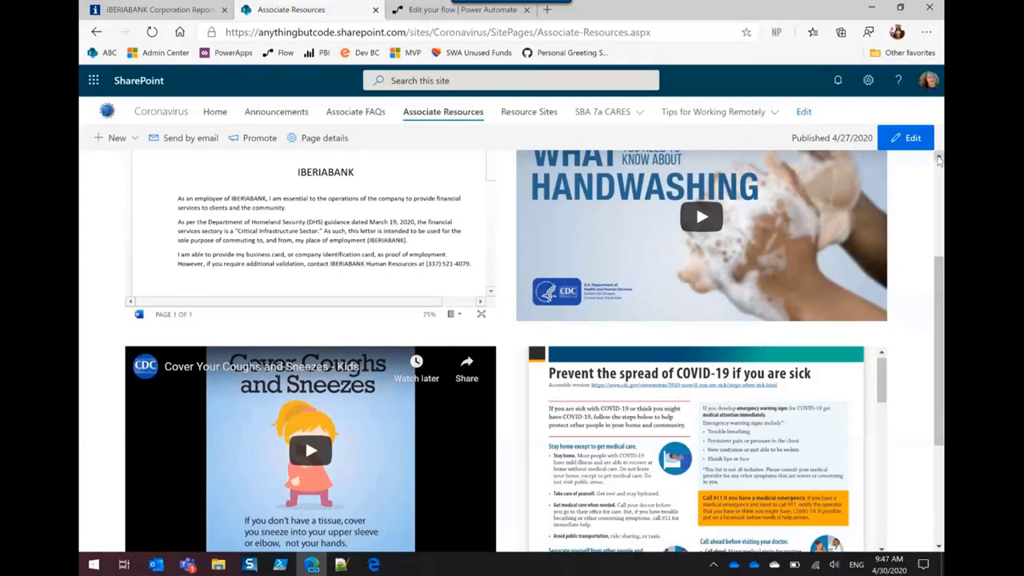
pyautogui.scroll(3, 939, 159)
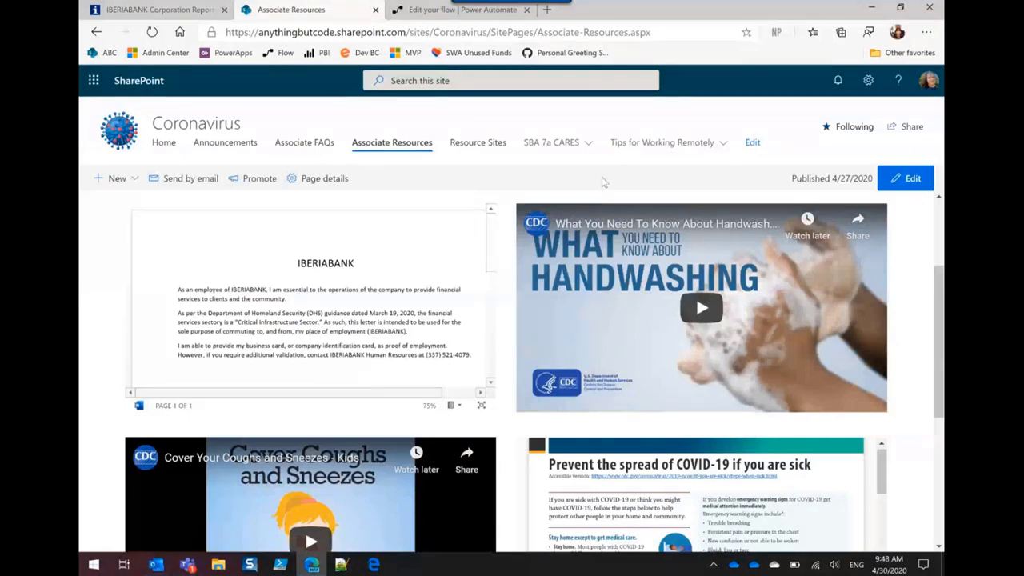
# - Open the Family Time Activities page under Tips for Families and look over its resource links
pyautogui.click(721, 144)
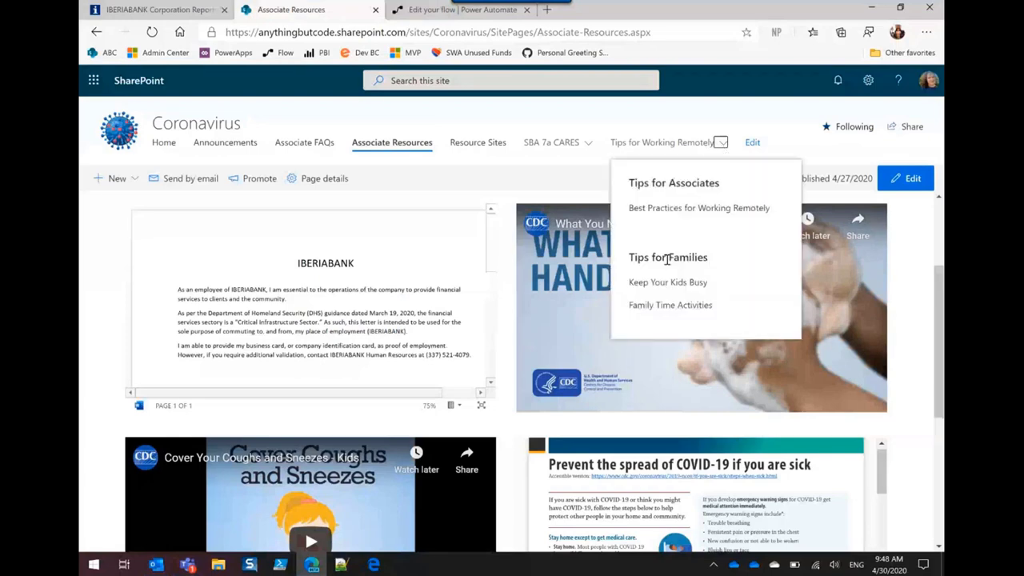
pyautogui.click(659, 306)
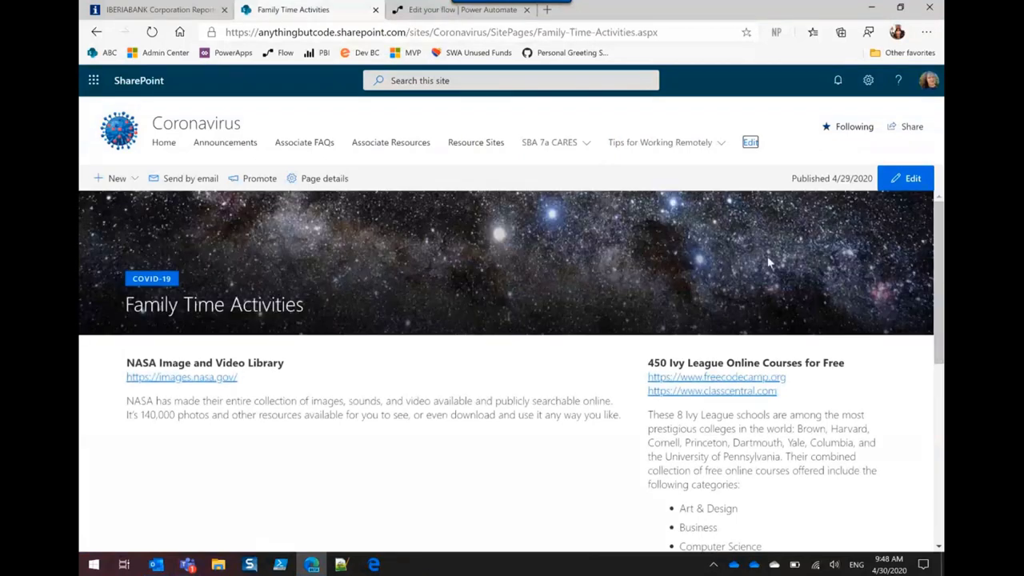
pyautogui.moveTo(939, 233); pyautogui.dragTo(712, 133)
# - Open the Keep Your Kids Busy page, view the embedded Isolation Checklist workbook near its end, and return to the page's beginning
pyautogui.click(720, 144)
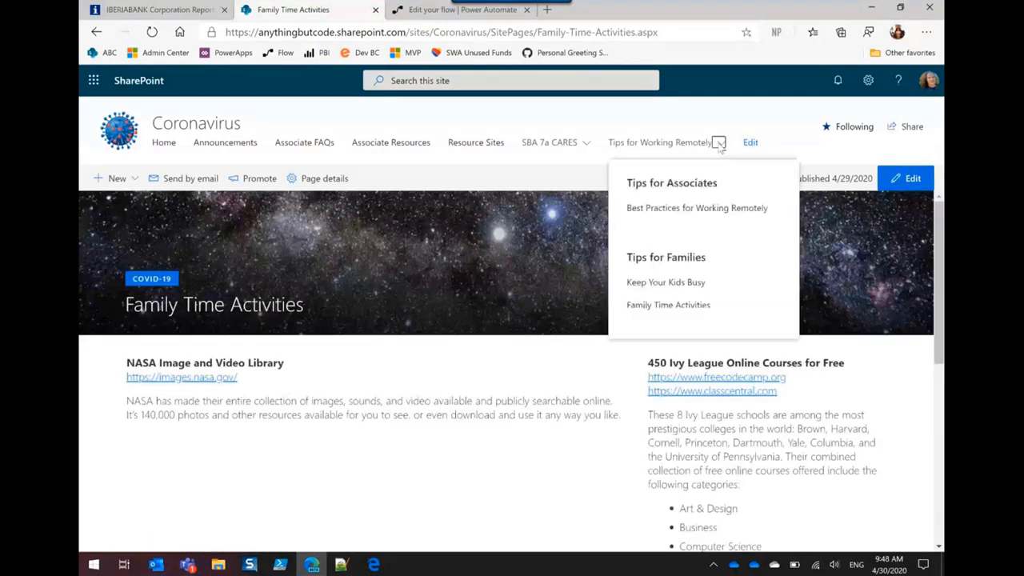
pyautogui.click(646, 282)
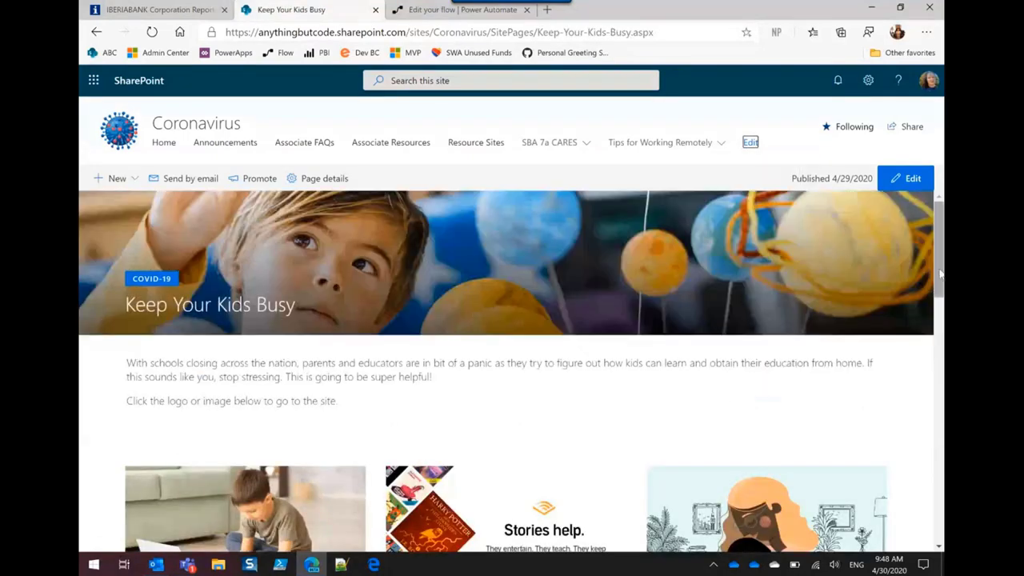
pyautogui.moveTo(930, 294); pyautogui.dragTo(921, 503)
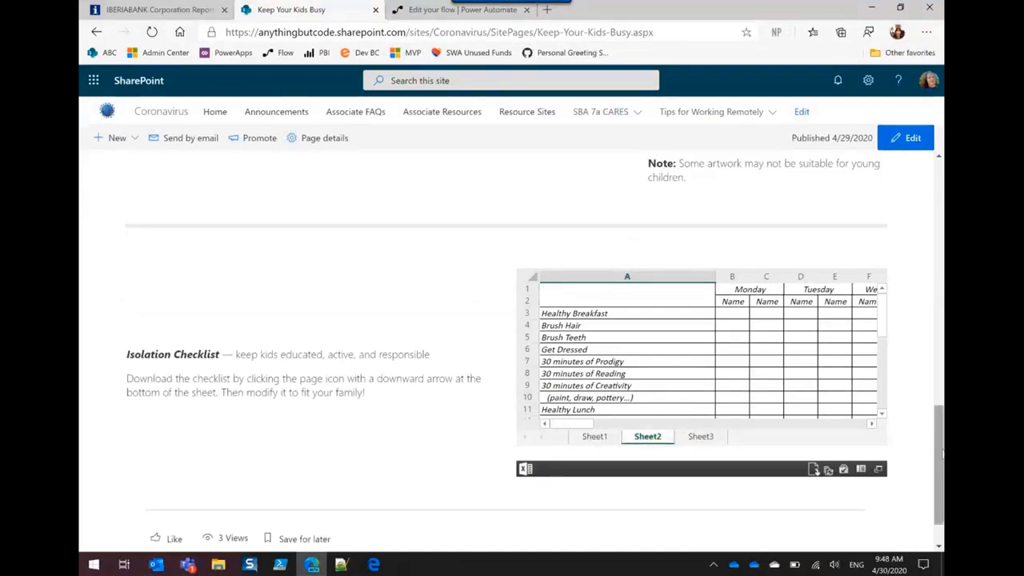
pyautogui.moveTo(941, 449); pyautogui.dragTo(941, 205)
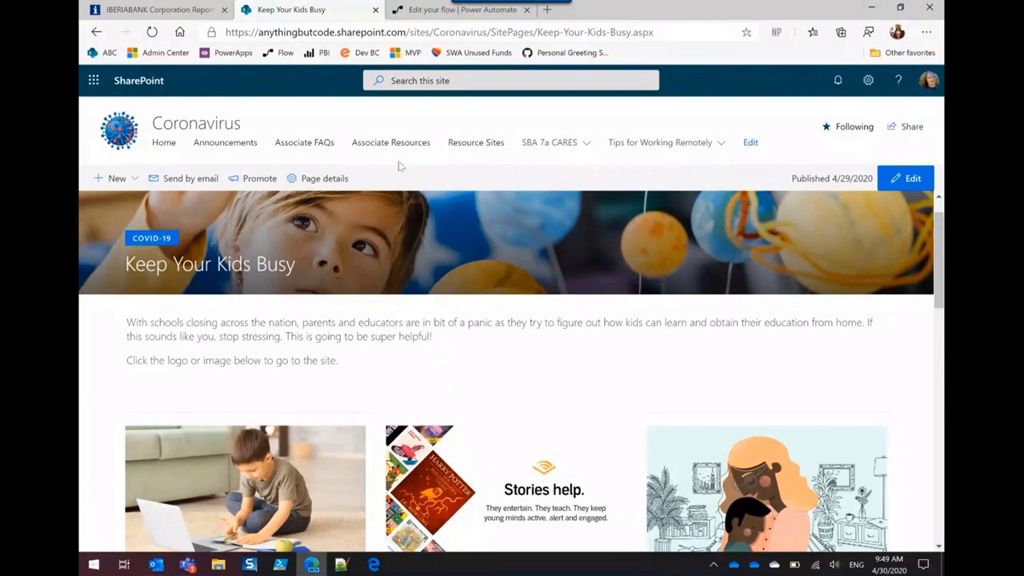
# - View the Announcements page, then return to the Coronavirus site's home page
pyautogui.click(219, 152)
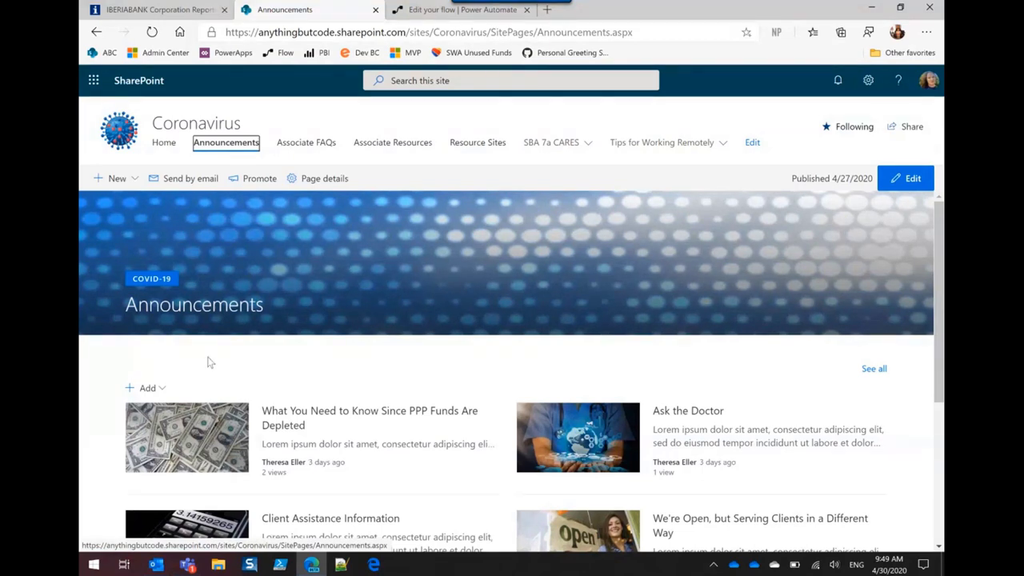
pyautogui.click(165, 145)
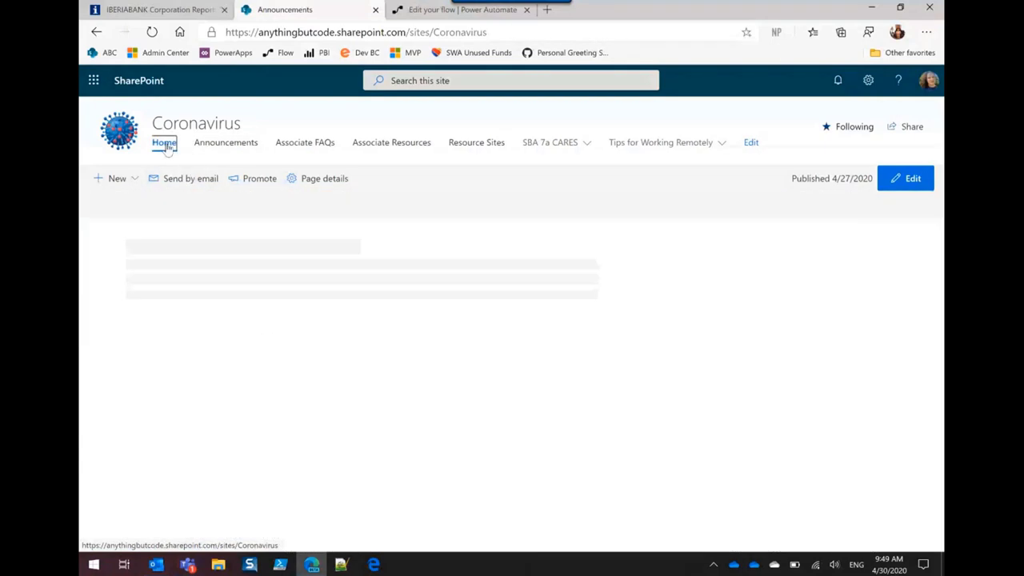